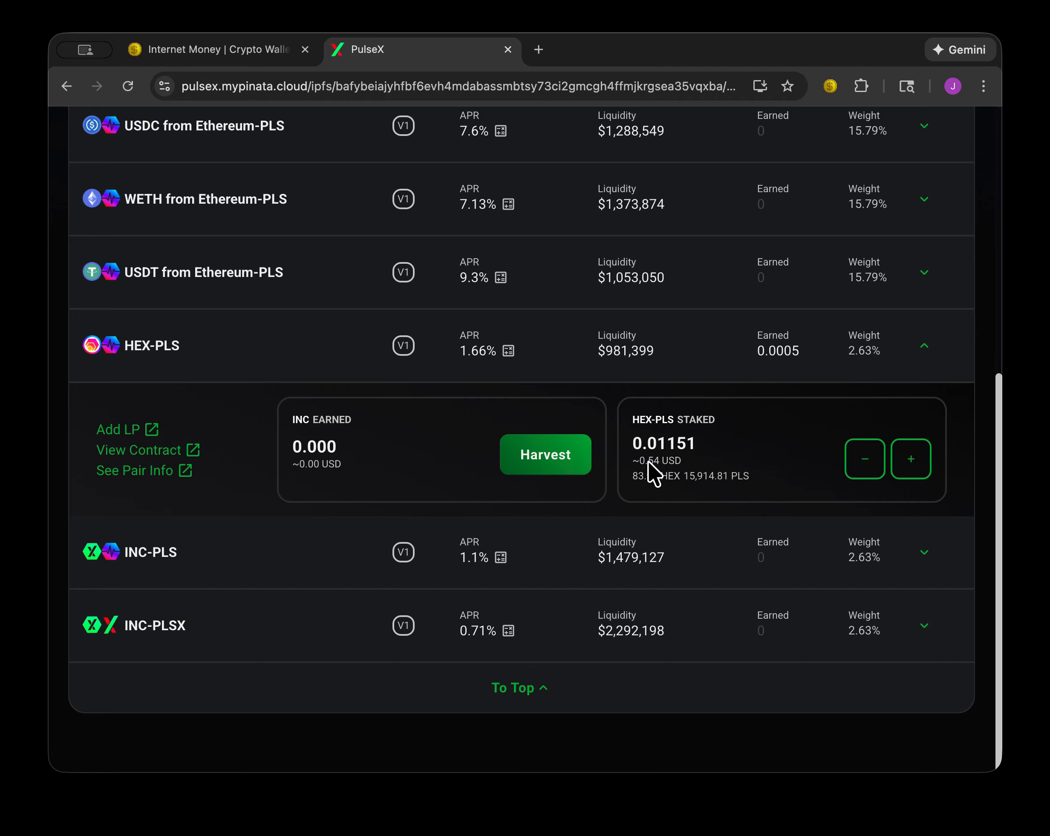
# Start unstaking LP tokens from the HEX-PLS farm and set the amount to the maximum balance
pyautogui.click(865, 460)
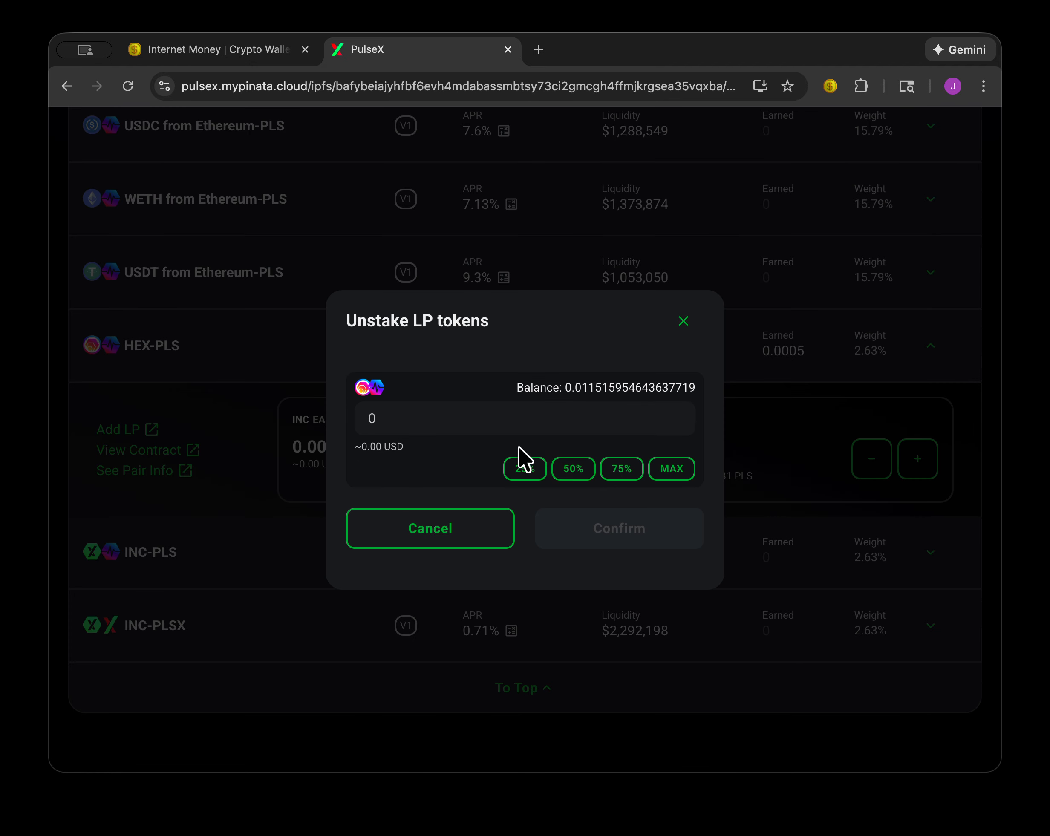
pyautogui.click(525, 473)
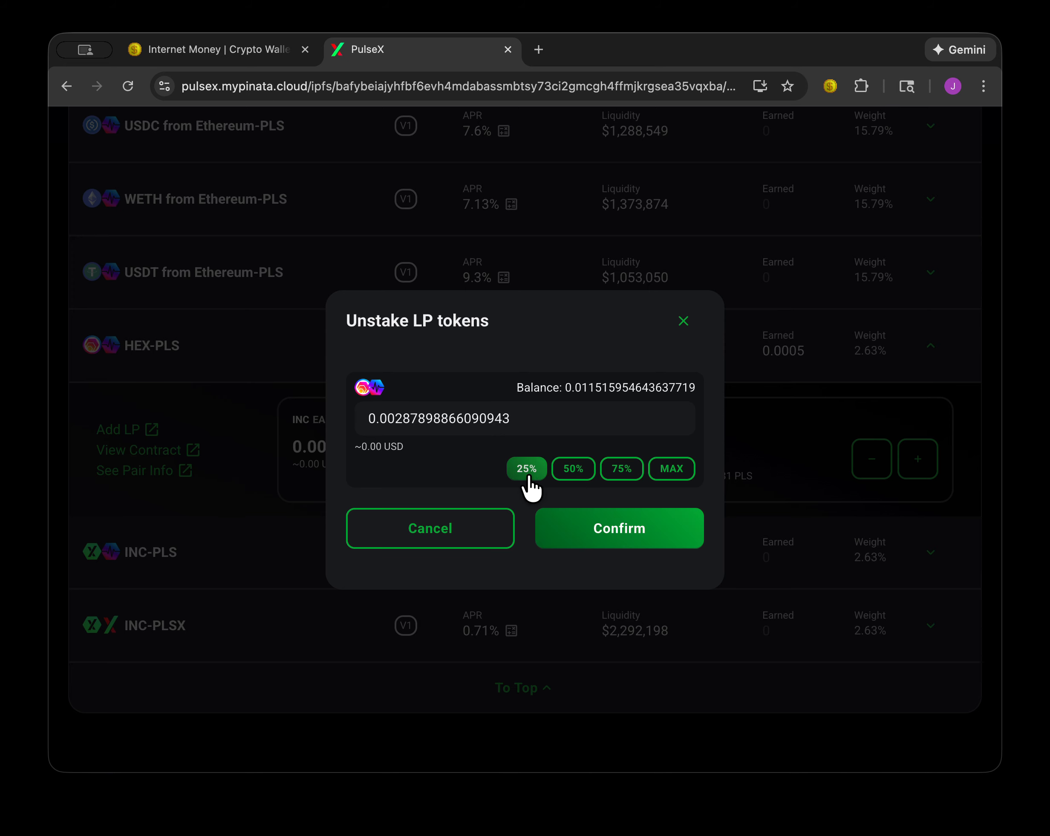
pyautogui.click(574, 471)
pyautogui.click(627, 471)
pyautogui.click(673, 470)
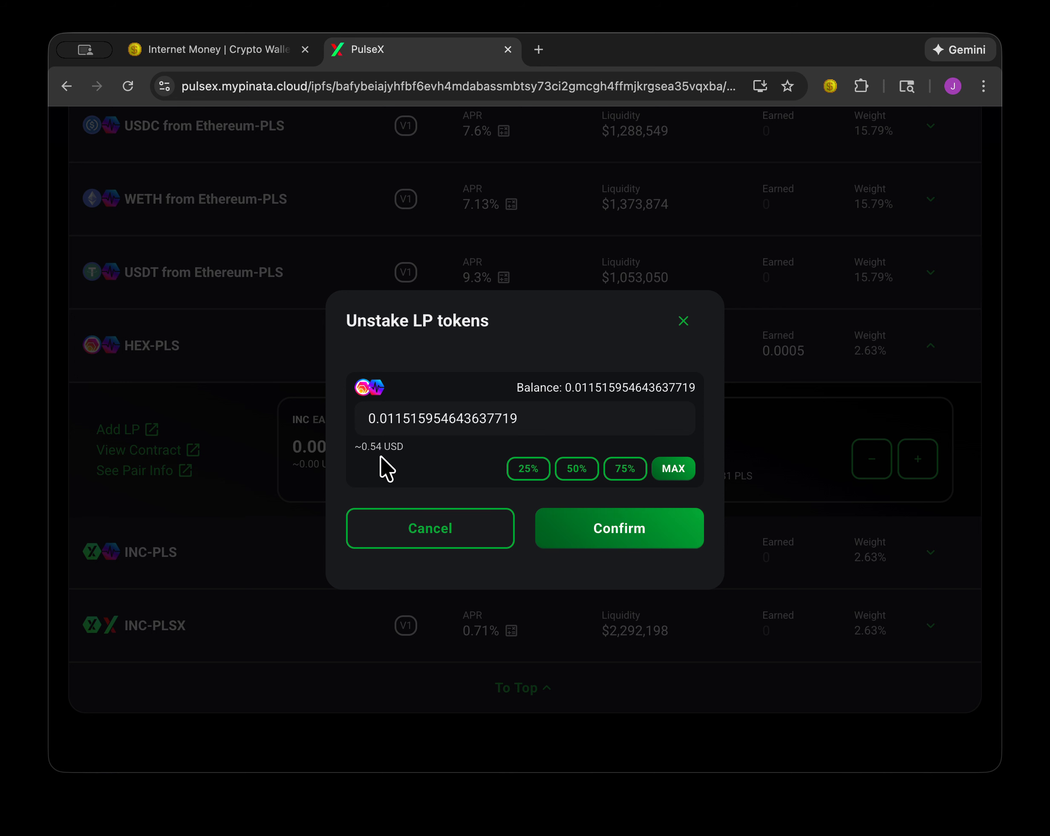
# Switch to the Internet Money wallet and add the INC token from the popular tokens to the token list
pyautogui.click(220, 49)
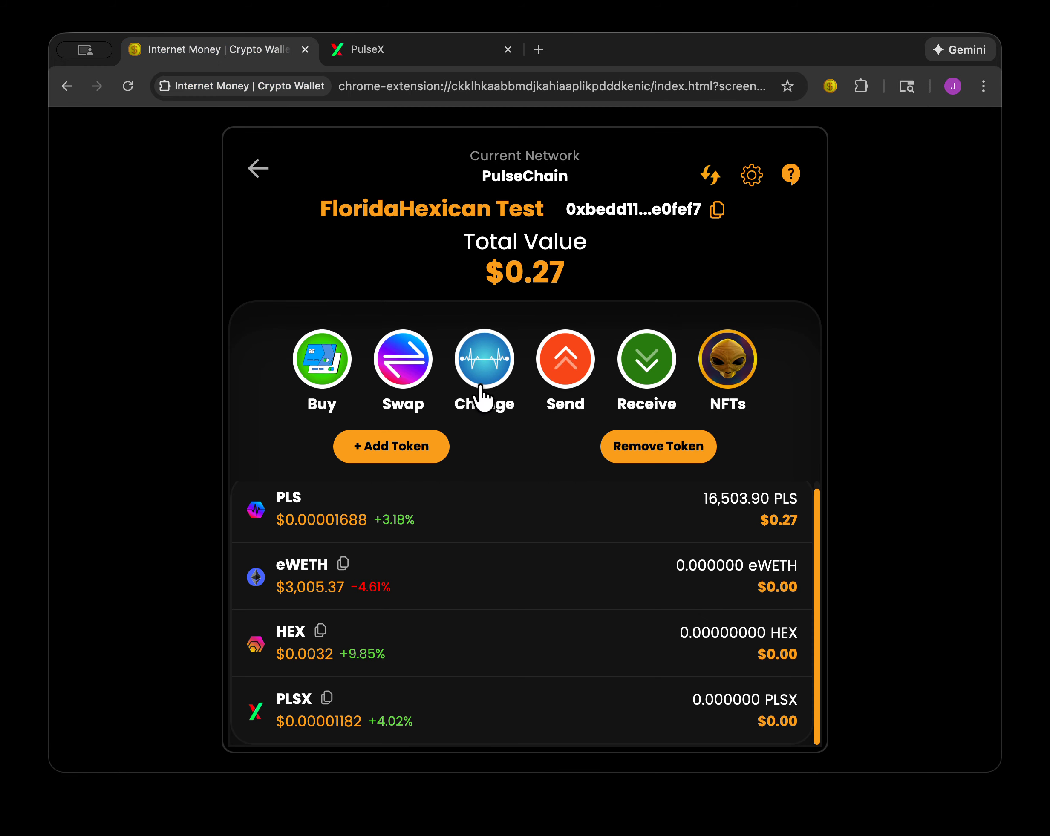
pyautogui.click(416, 454)
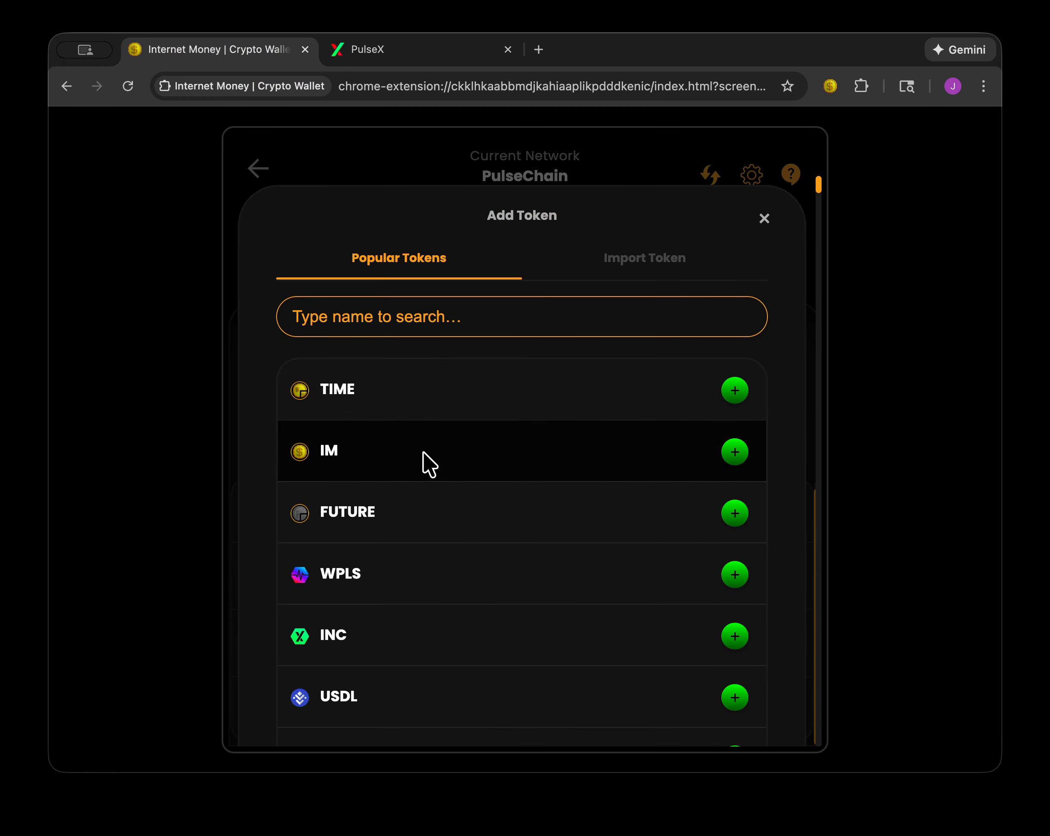
pyautogui.scroll(-3, 490, 490)
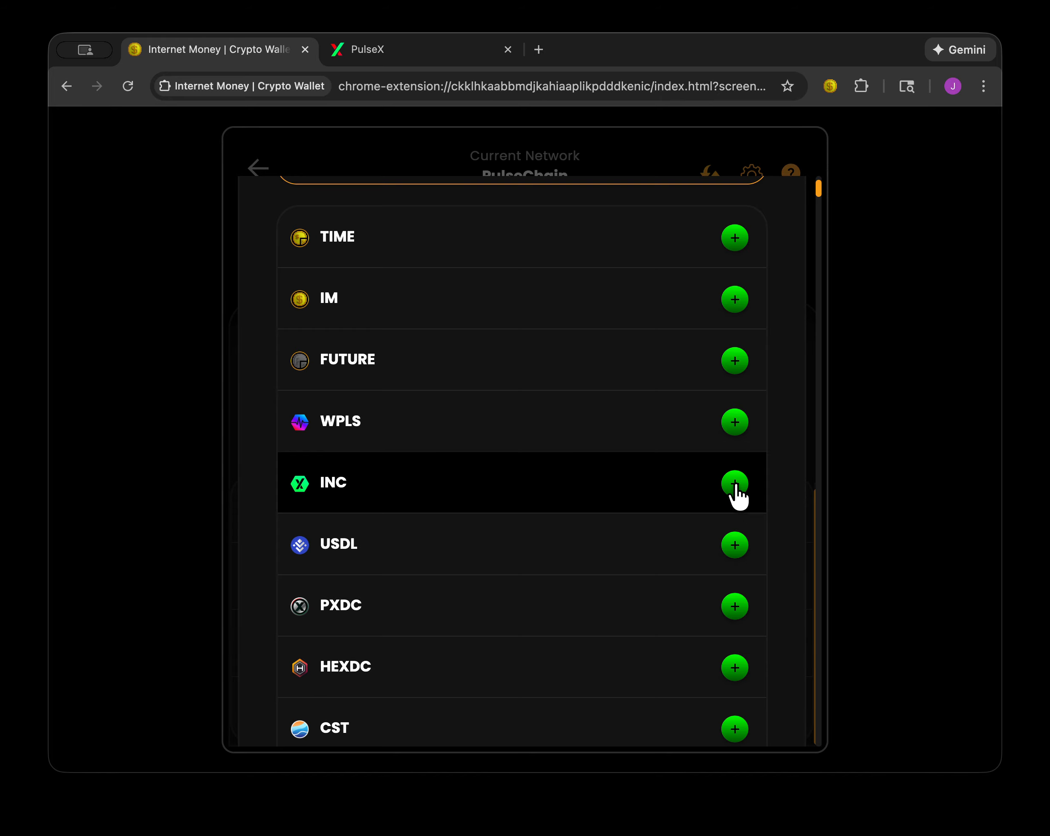
pyautogui.click(735, 487)
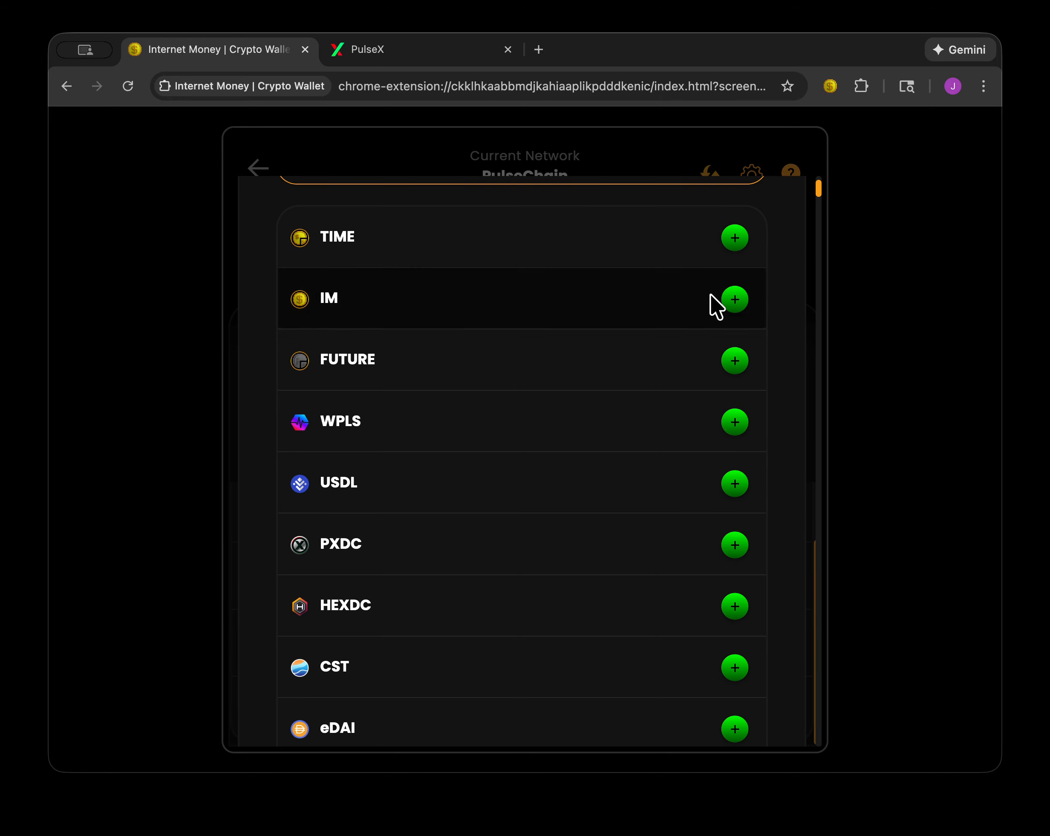
pyautogui.scroll(3, 798, 307)
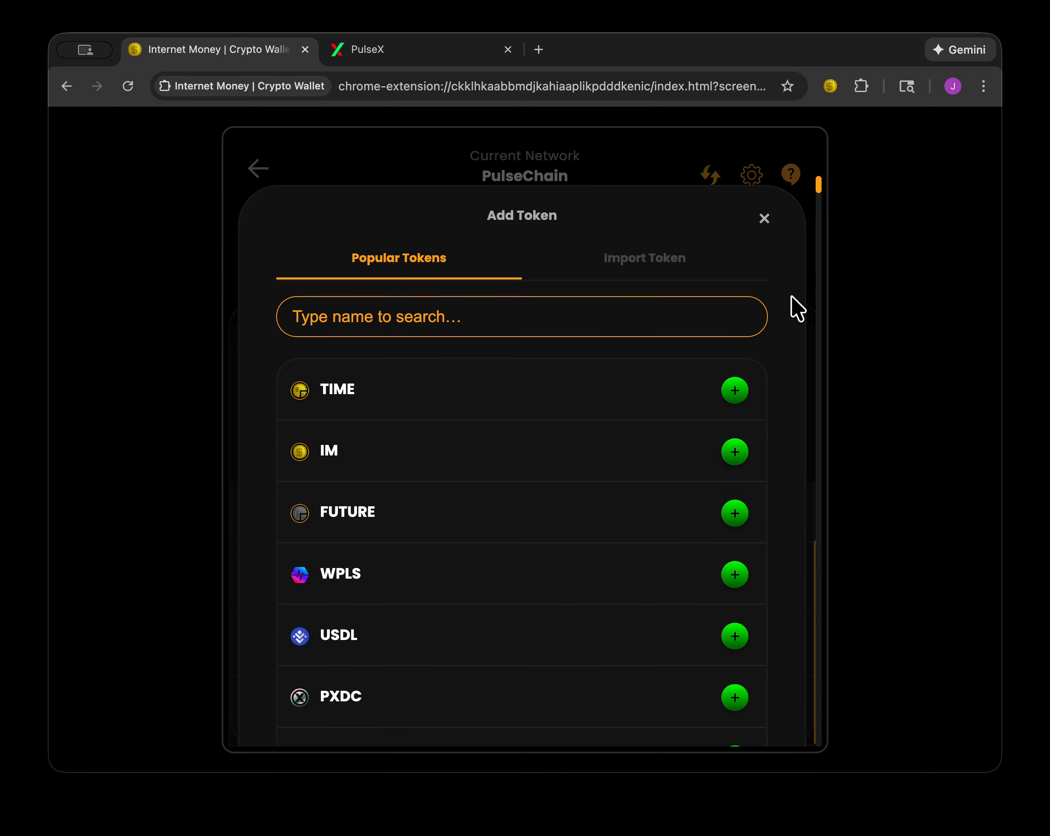
pyautogui.click(764, 220)
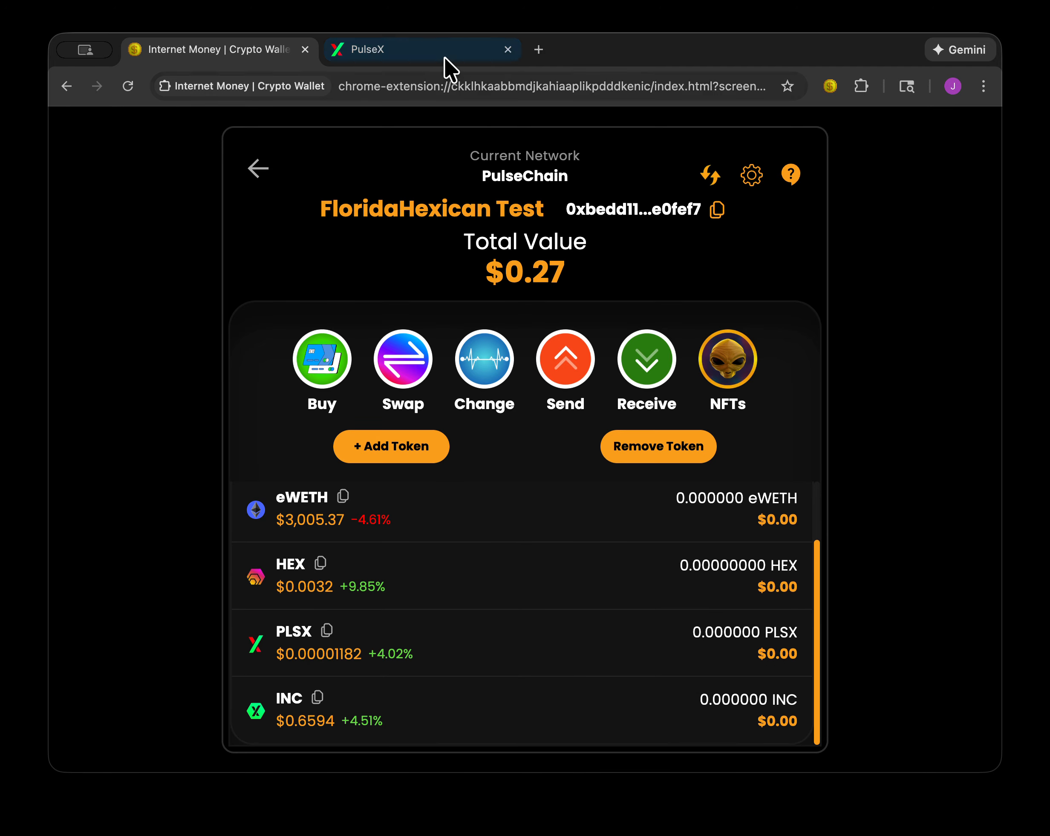
# Switch back to PulseX, confirm unstaking the full HEX-PLS amount, and dismiss the unstake dialog and transaction notice
pyautogui.click(423, 50)
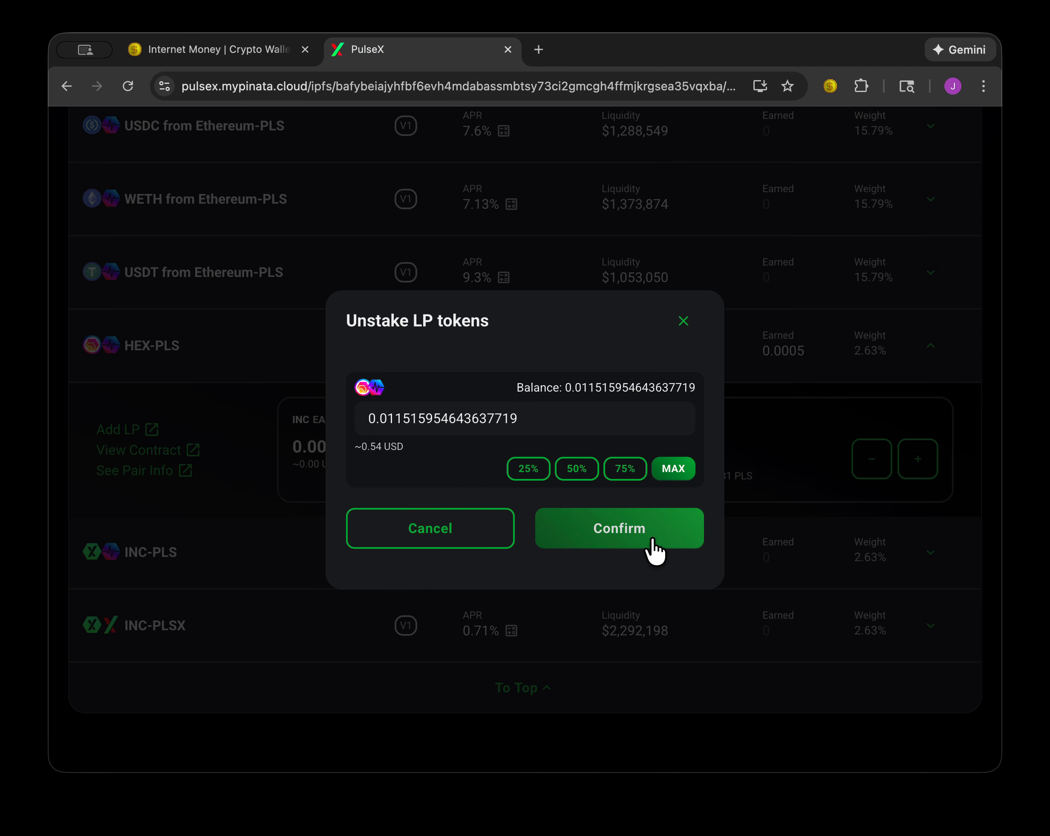
pyautogui.click(627, 526)
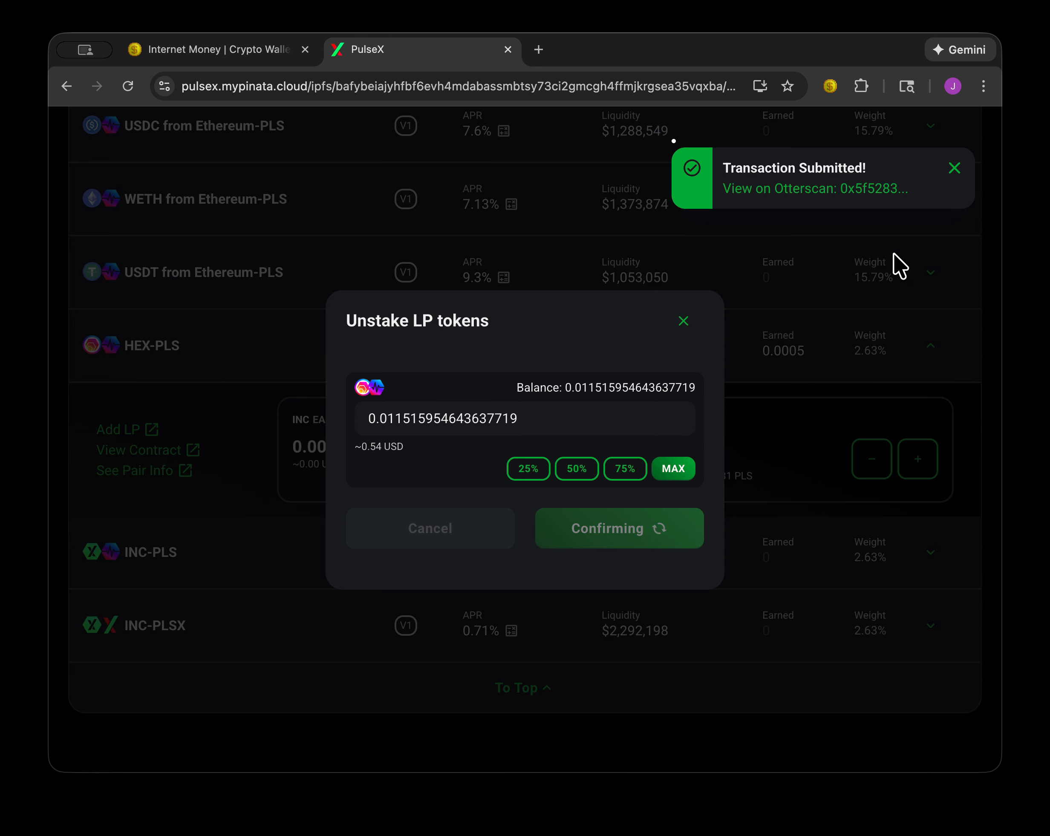
pyautogui.click(684, 322)
pyautogui.click(953, 171)
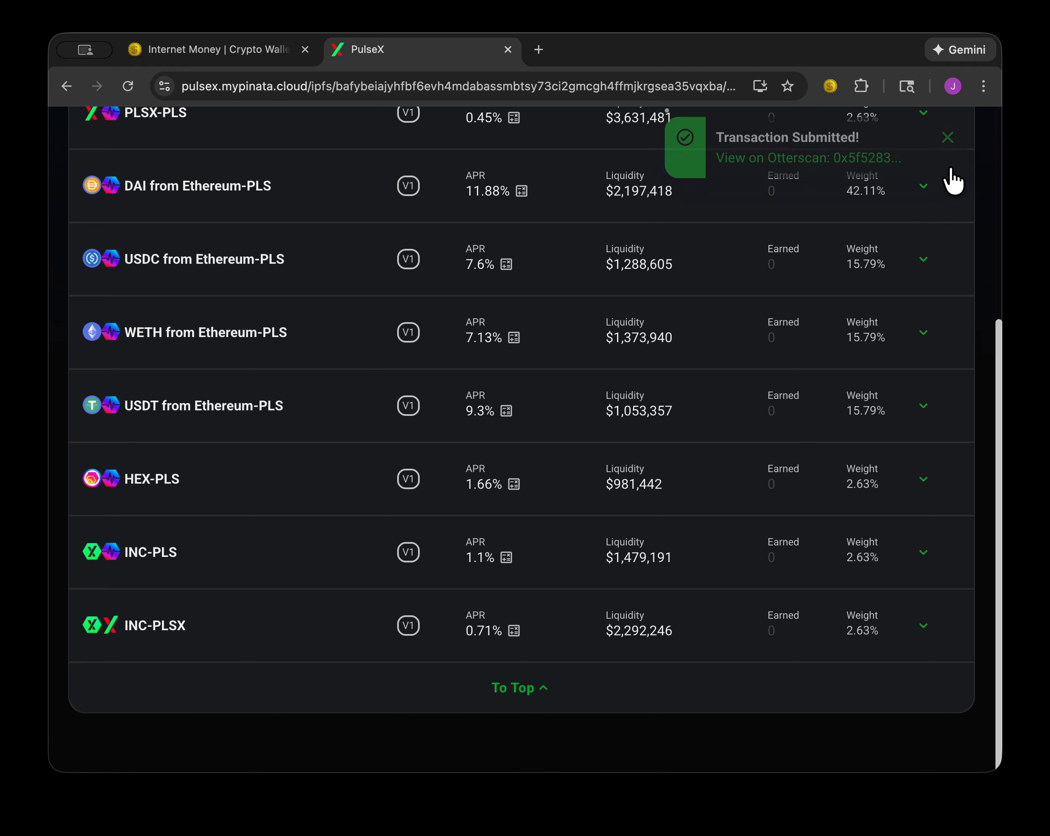
# Open the liquidity positions page and check the V1, V2 and All filters for the unstaked HEX-PLS LP tokens
pyautogui.scroll(6, 147, 245)
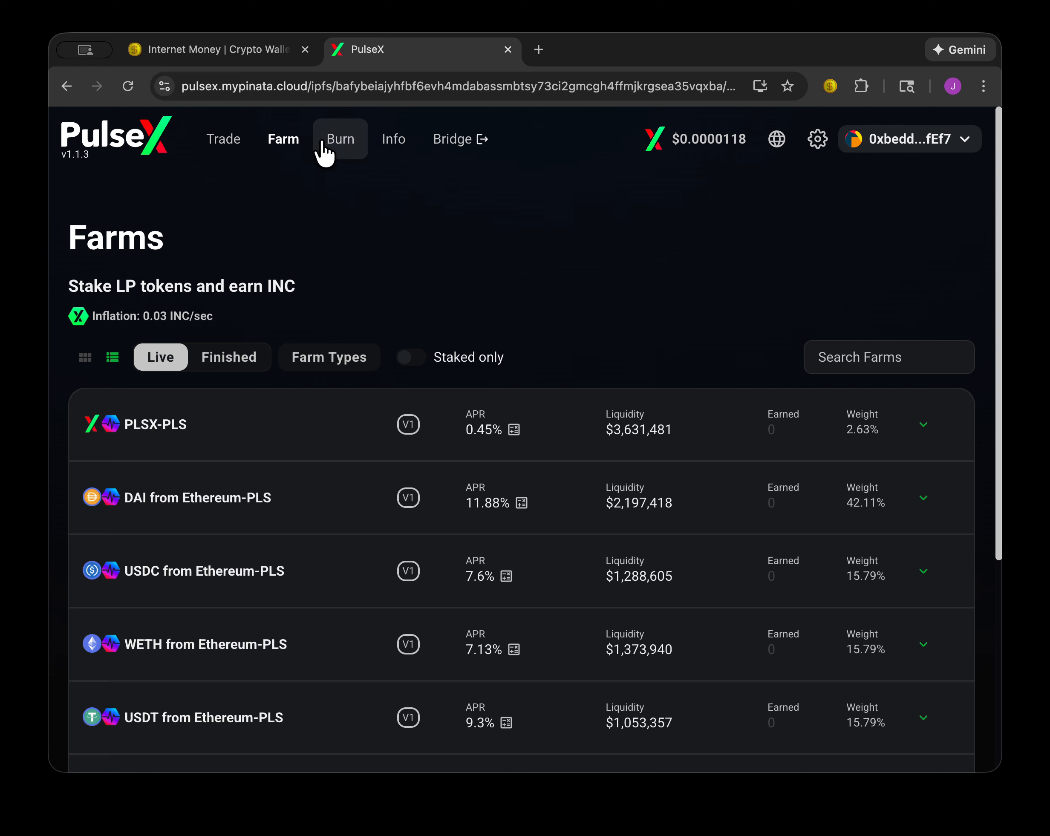
pyautogui.moveTo(223, 142)
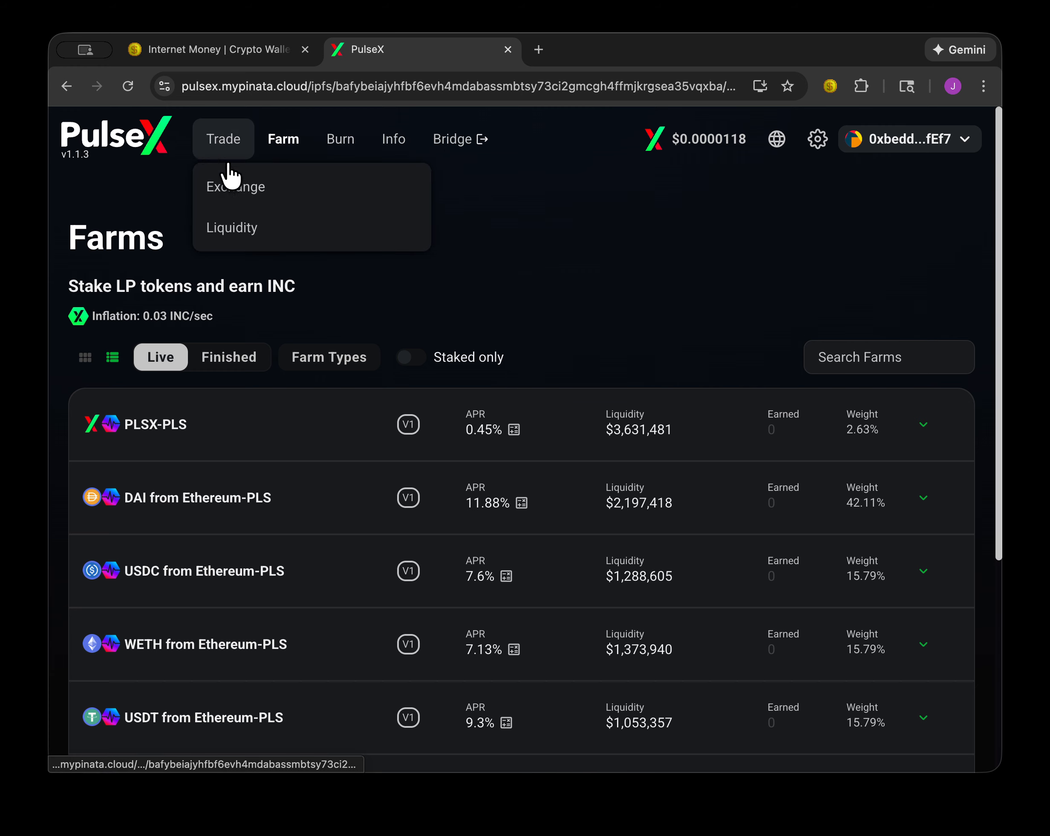
pyautogui.click(242, 243)
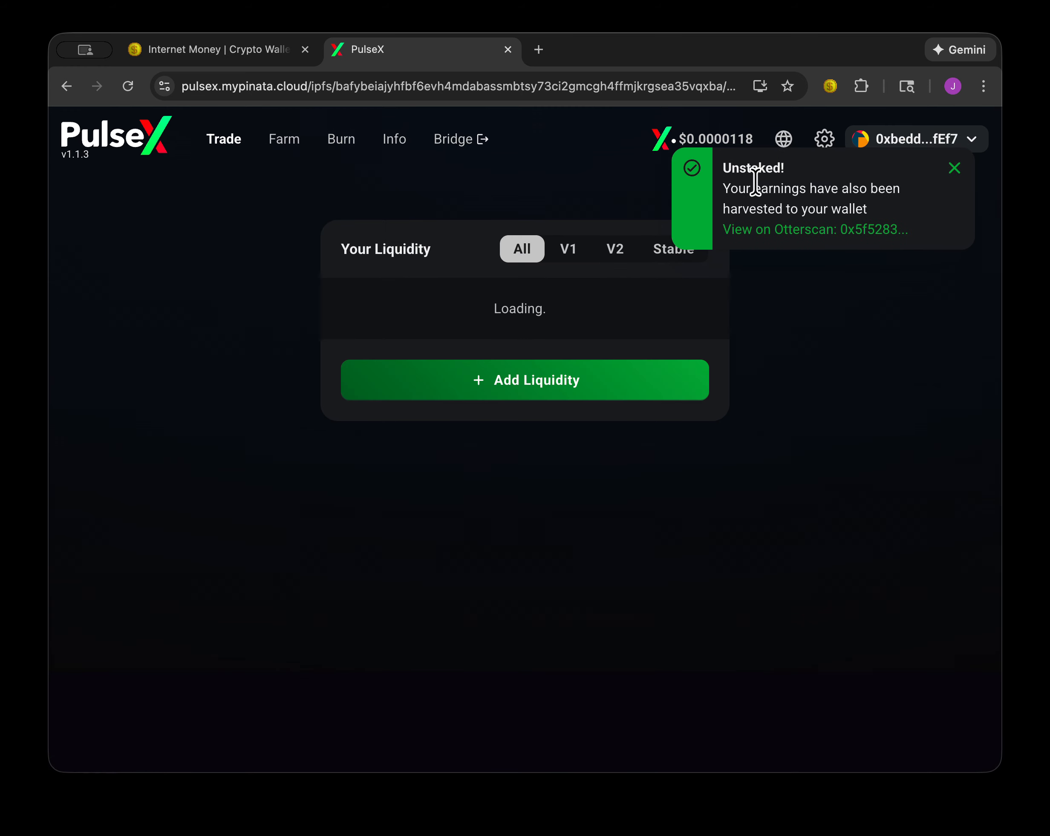
pyautogui.click(569, 254)
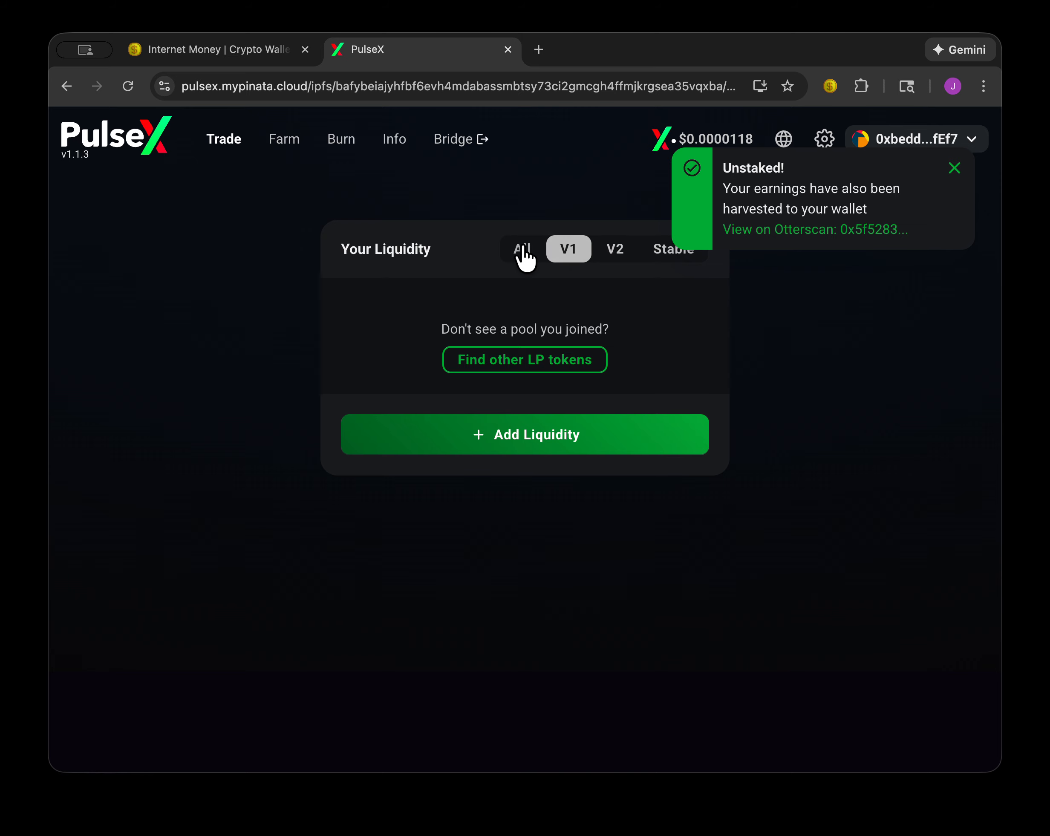
pyautogui.click(521, 251)
pyautogui.click(606, 251)
pyautogui.click(568, 251)
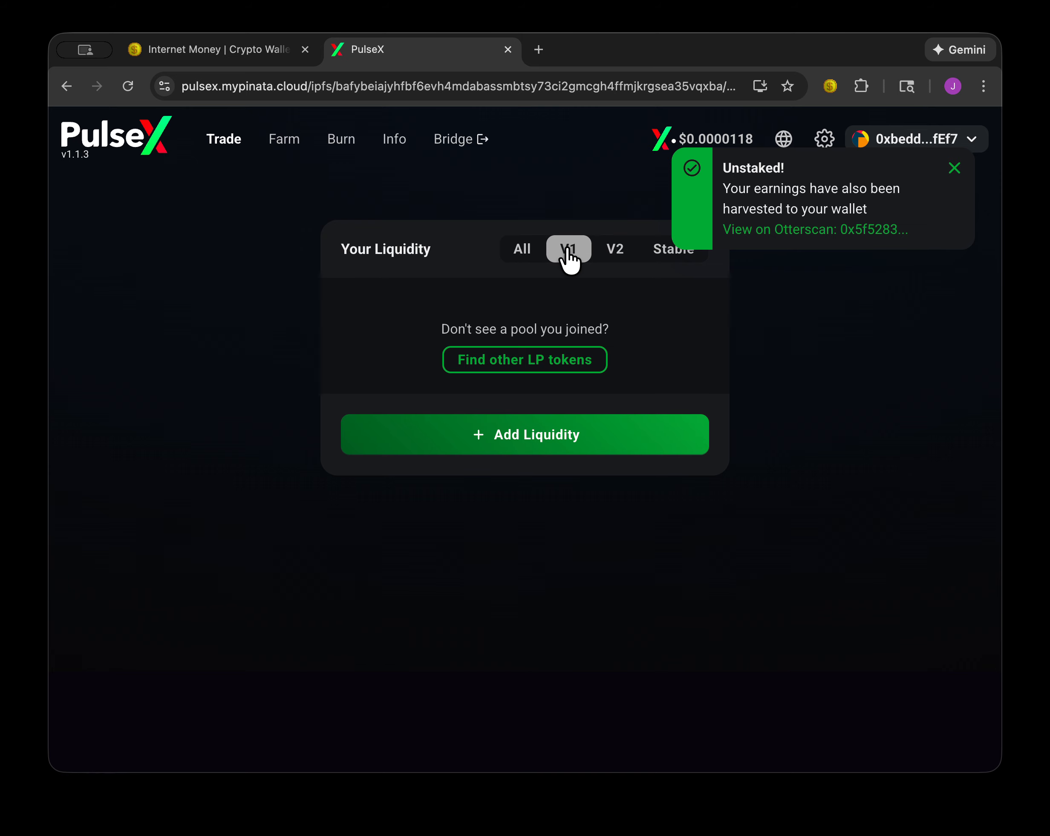
pyautogui.click(524, 249)
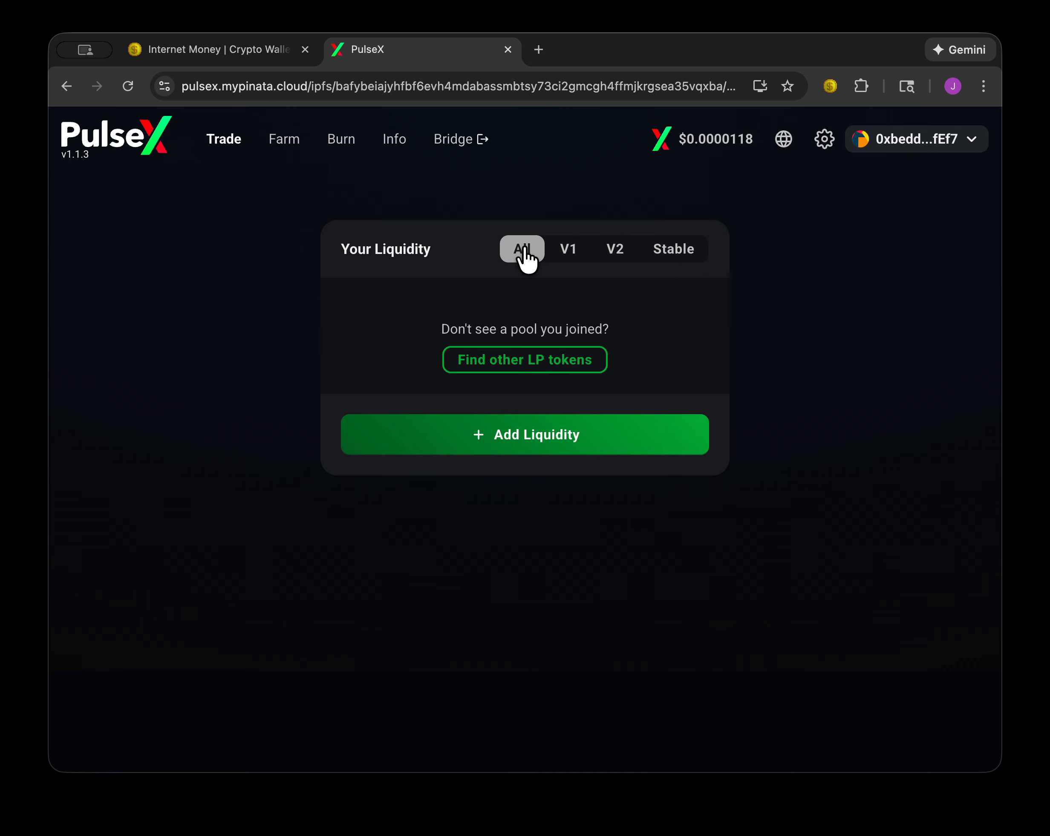
# Reopen the liquidity positions from the exchange page and check V1, V2 and All again for the HEX-PLS position
pyautogui.click(222, 147)
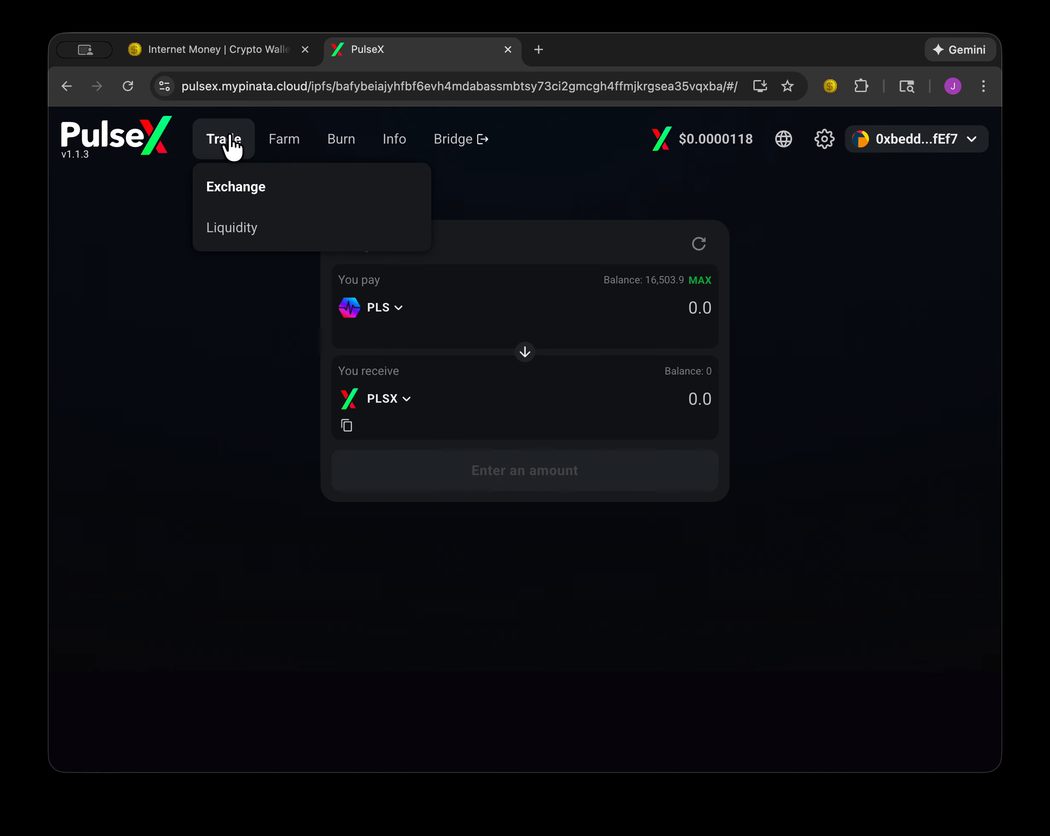
pyautogui.click(238, 231)
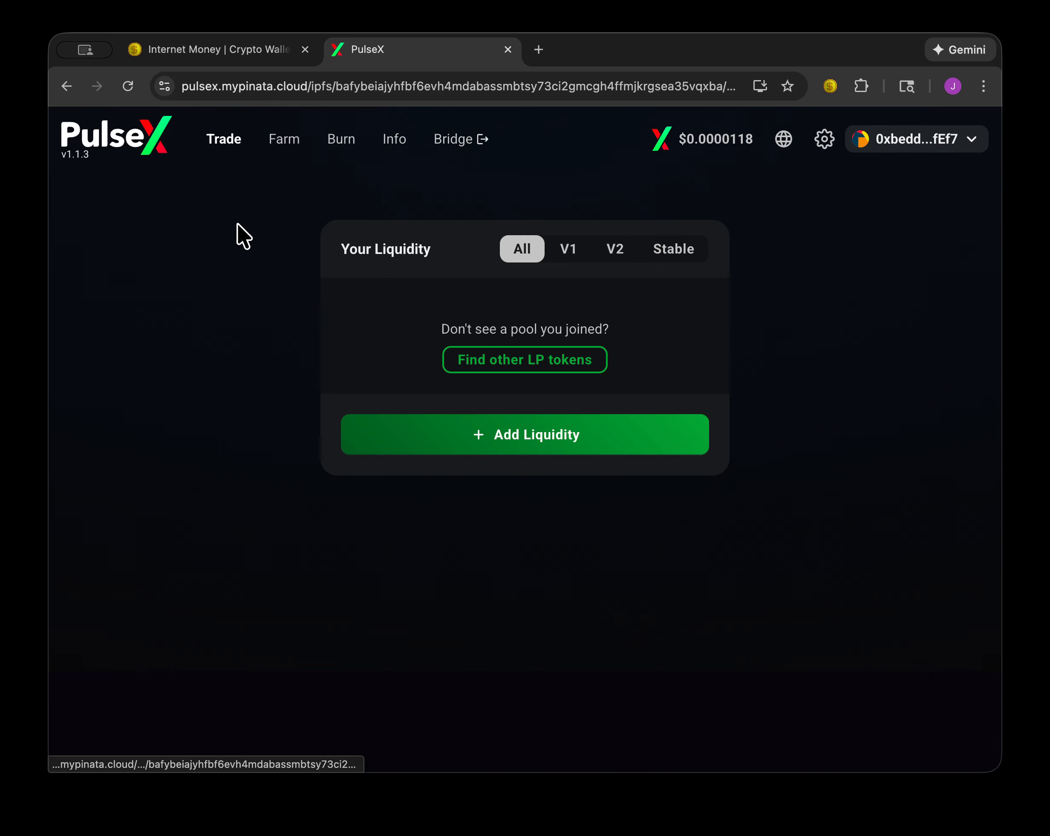
pyautogui.click(570, 255)
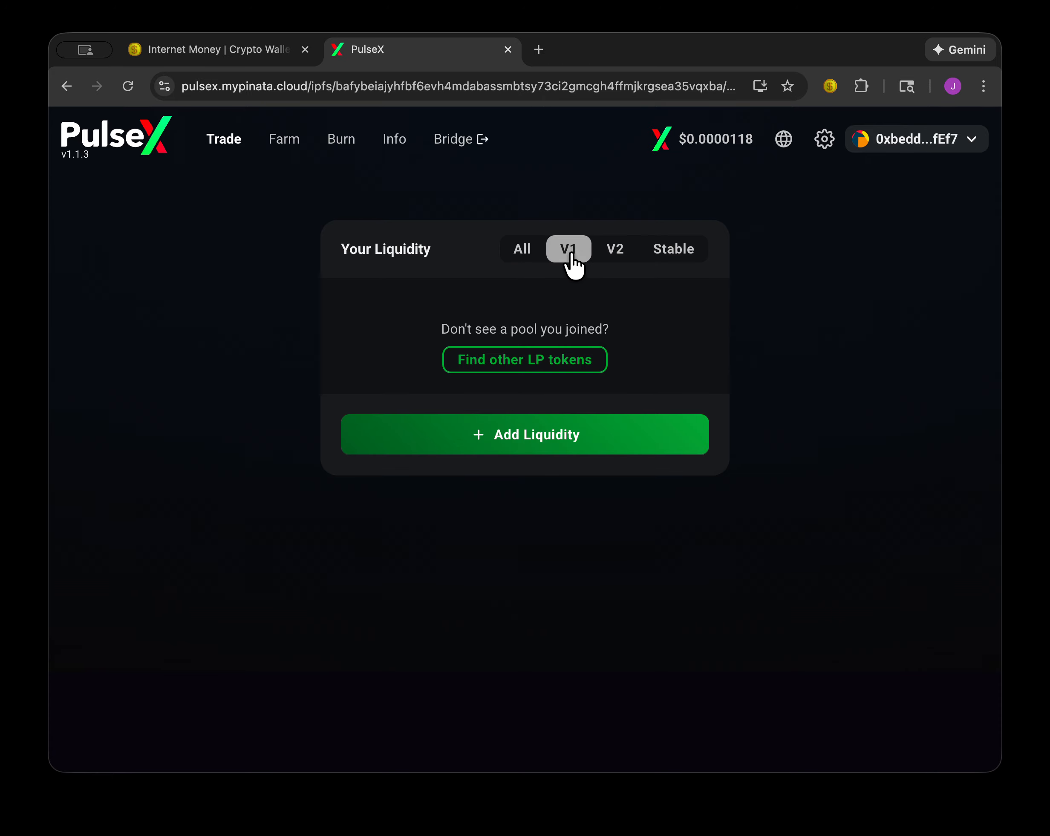
pyautogui.click(614, 254)
pyautogui.click(522, 254)
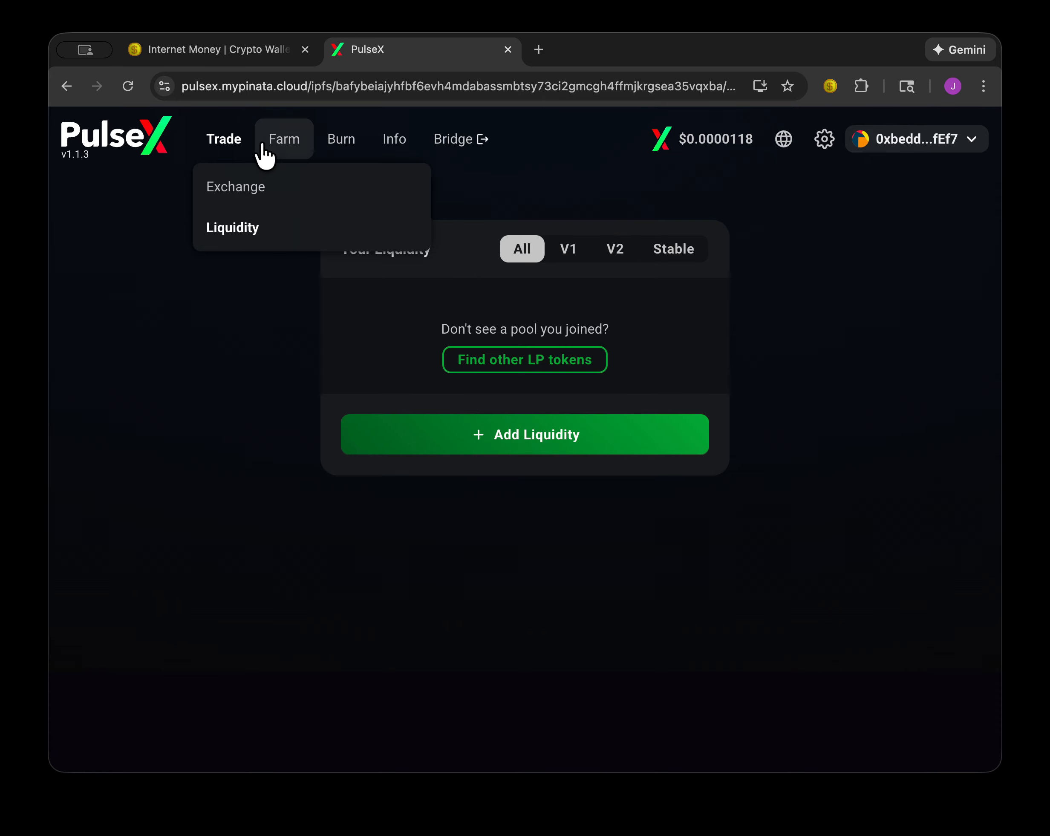
# Look through the farm list, return to the liquidity positions and recheck the V1 and V2 filters
pyautogui.click(285, 143)
pyautogui.scroll(-6, 398, 424)
pyautogui.scroll(6, 326, 377)
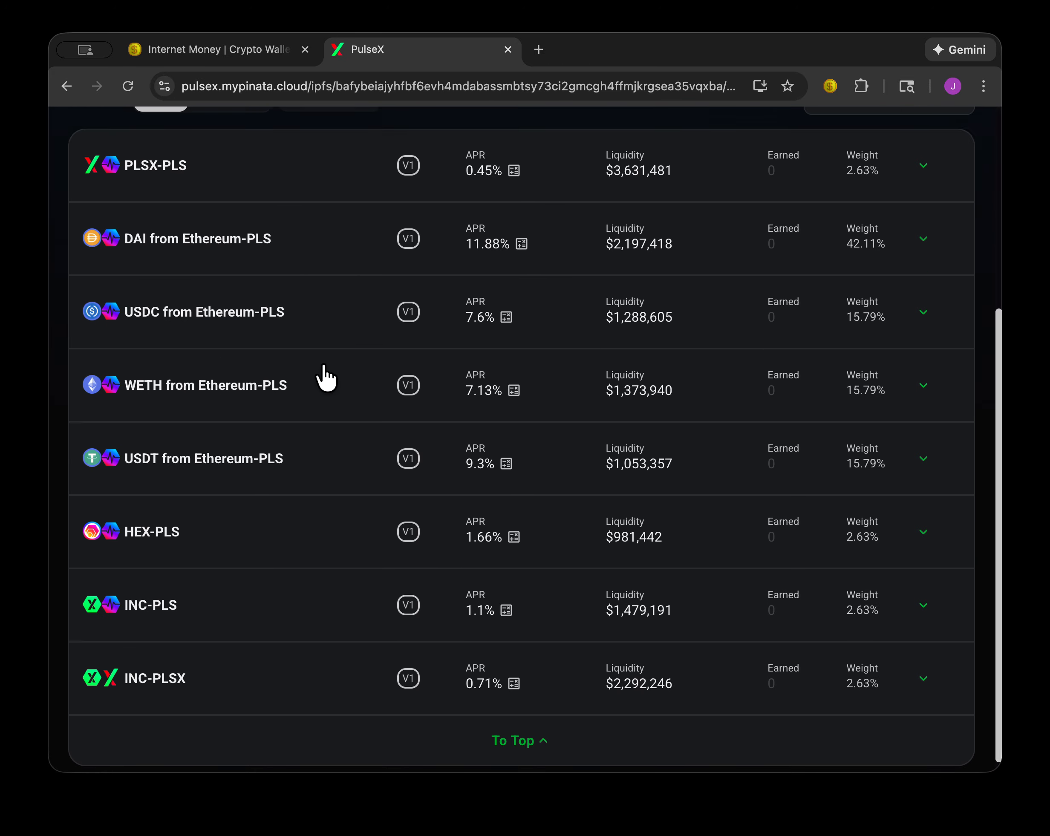
pyautogui.click(237, 155)
pyautogui.click(241, 228)
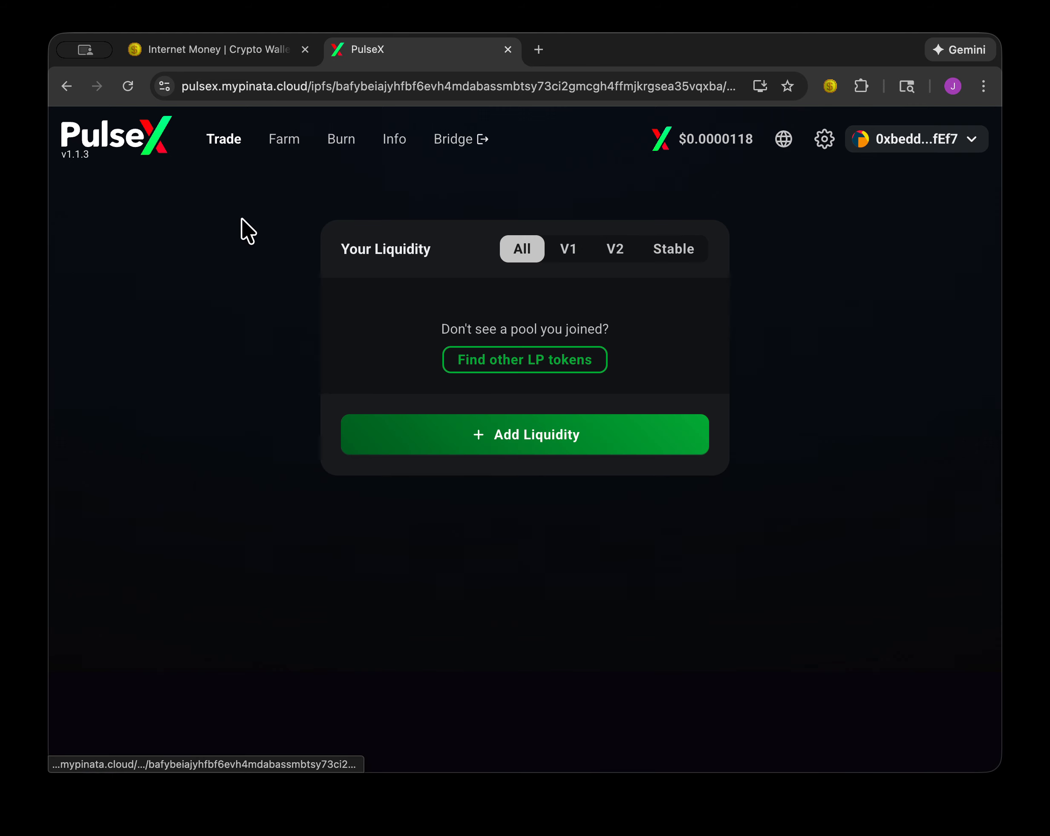
pyautogui.click(574, 247)
pyautogui.click(611, 252)
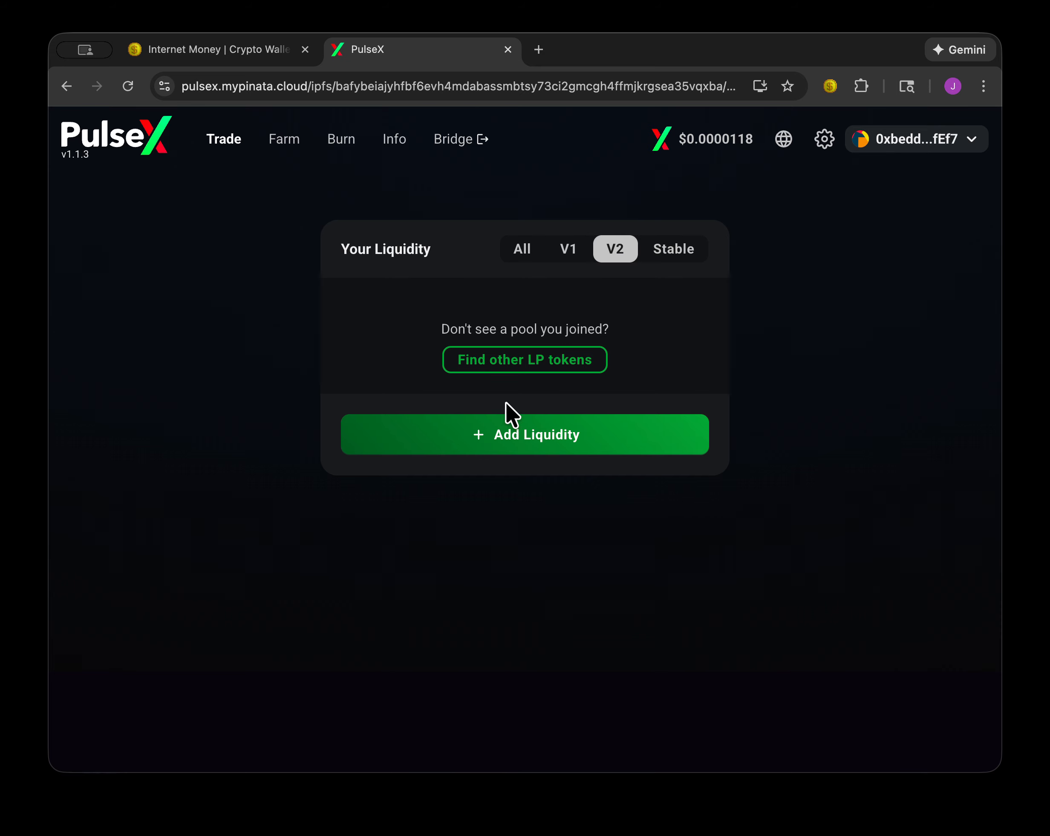
pyautogui.click(528, 441)
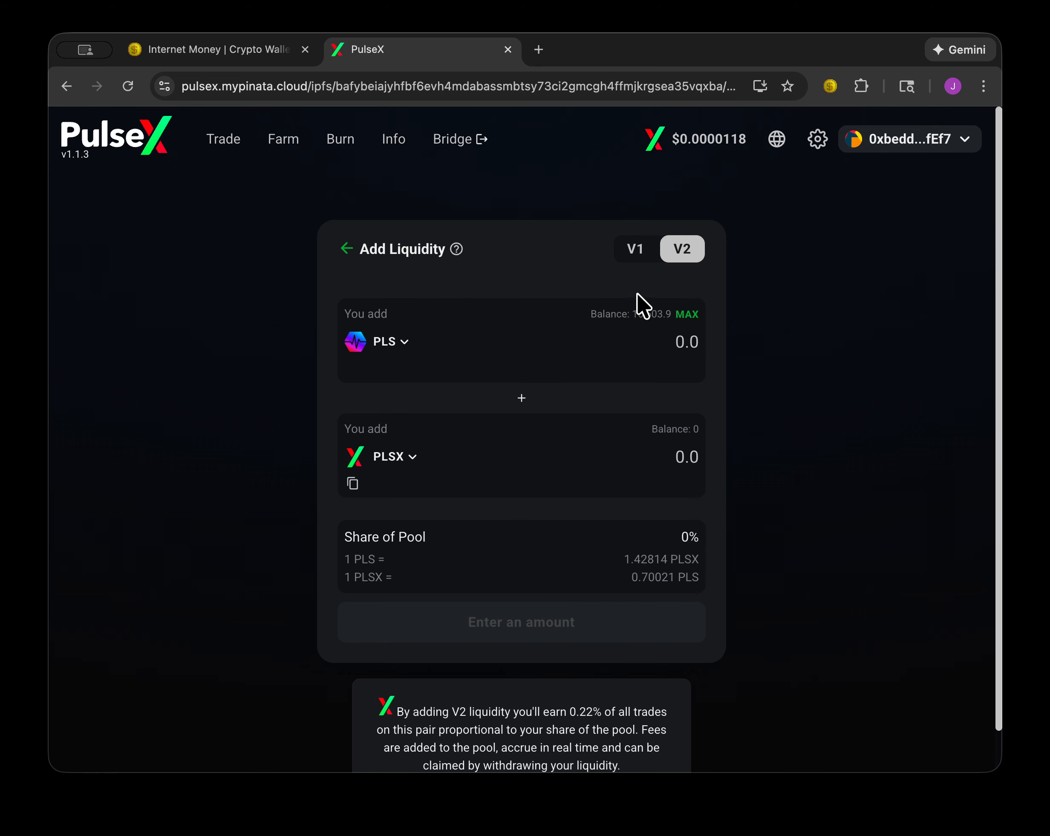
pyautogui.click(635, 250)
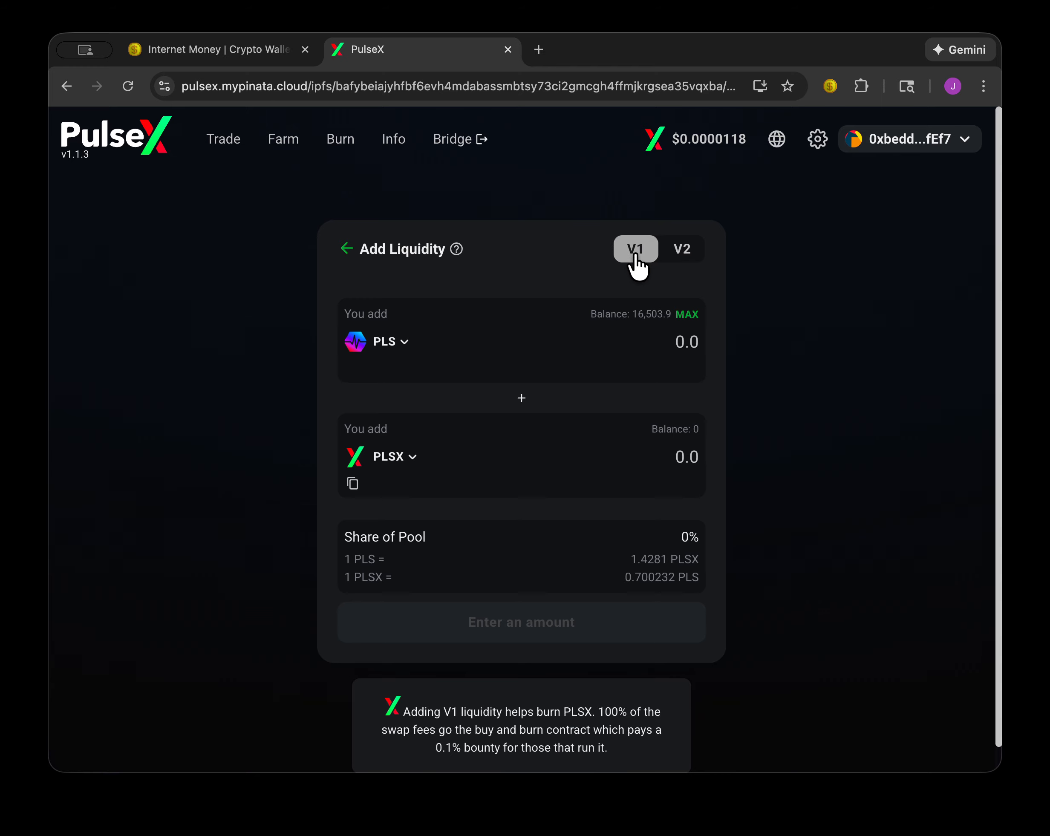
pyautogui.click(406, 457)
pyautogui.click(608, 269)
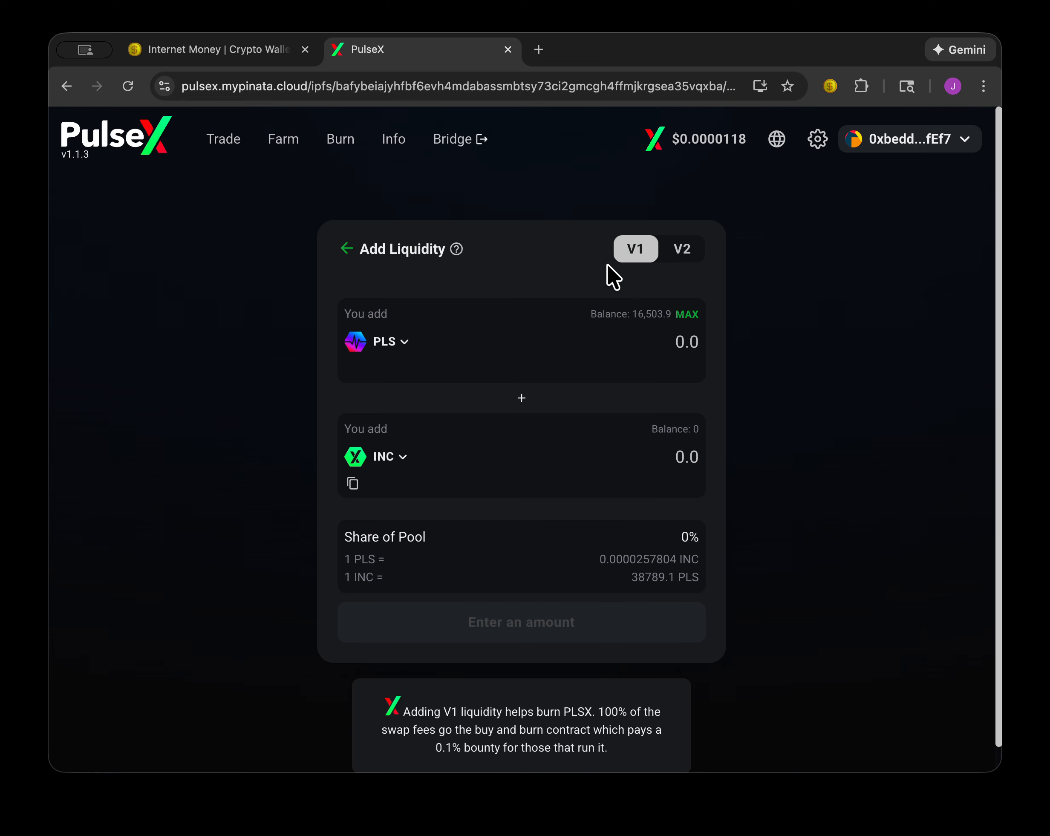
# Return to the liquidity positions, check the V1 and V2 filters, and show all positions to find the HEX/PLS pair
pyautogui.moveTo(226, 144)
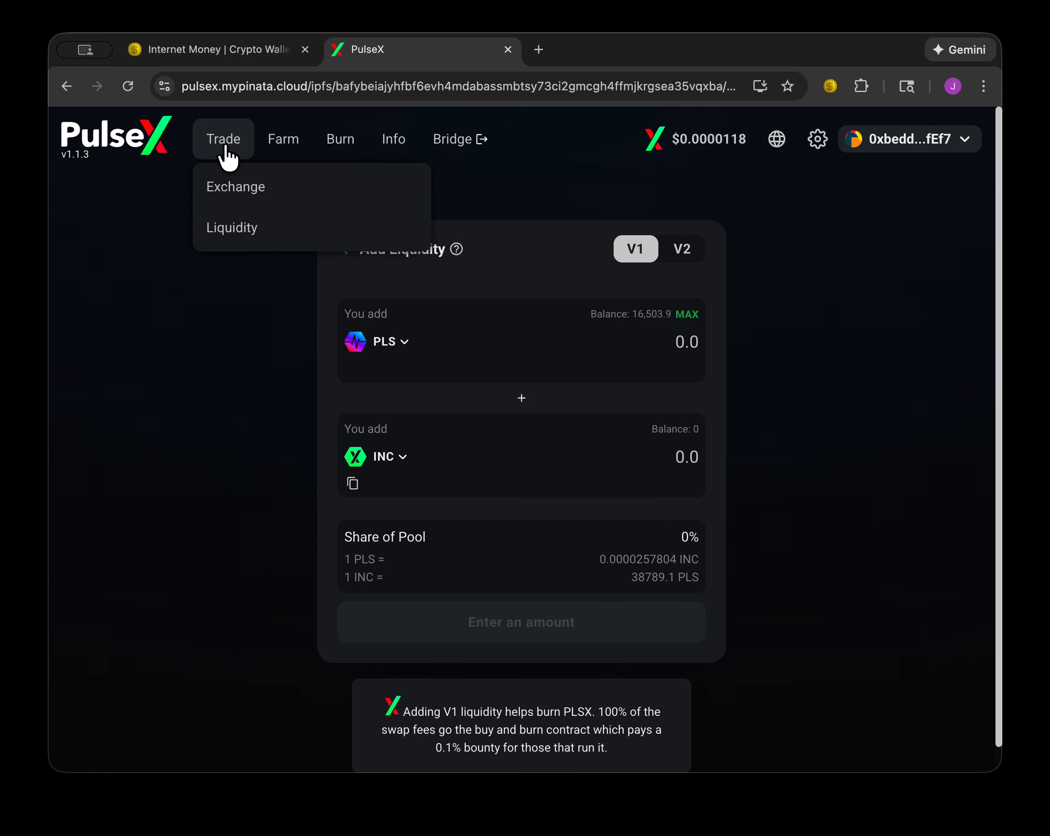
pyautogui.click(234, 228)
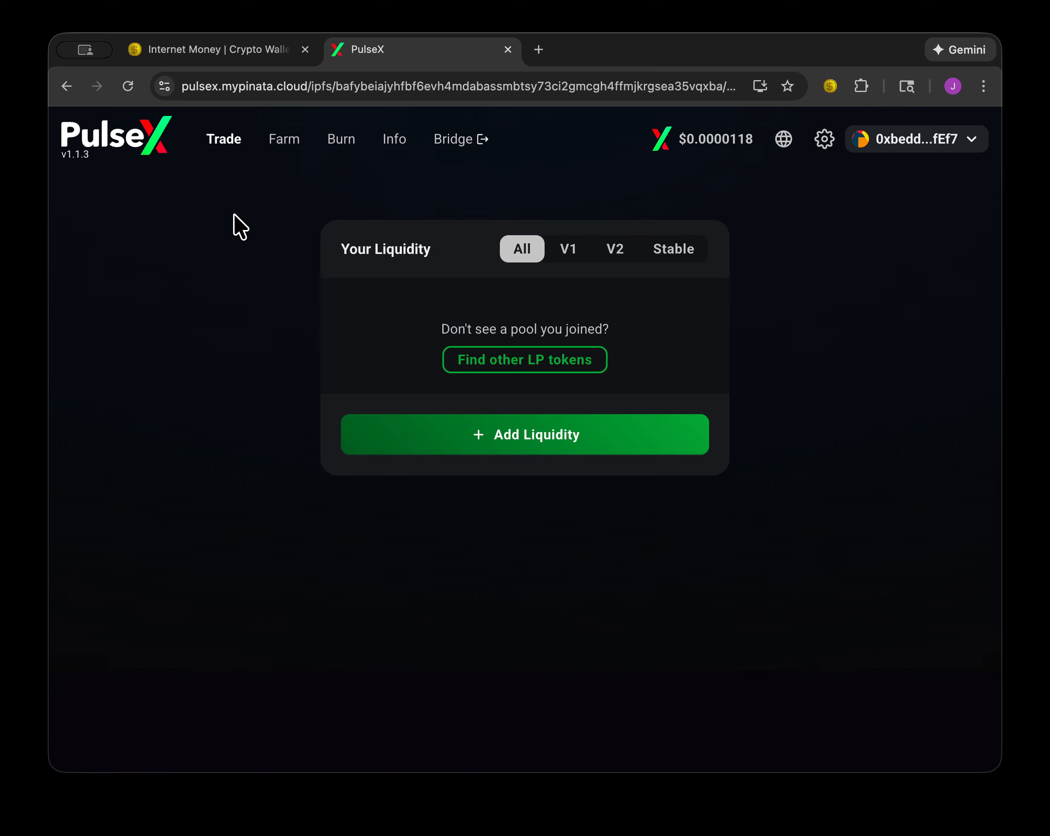
pyautogui.click(572, 255)
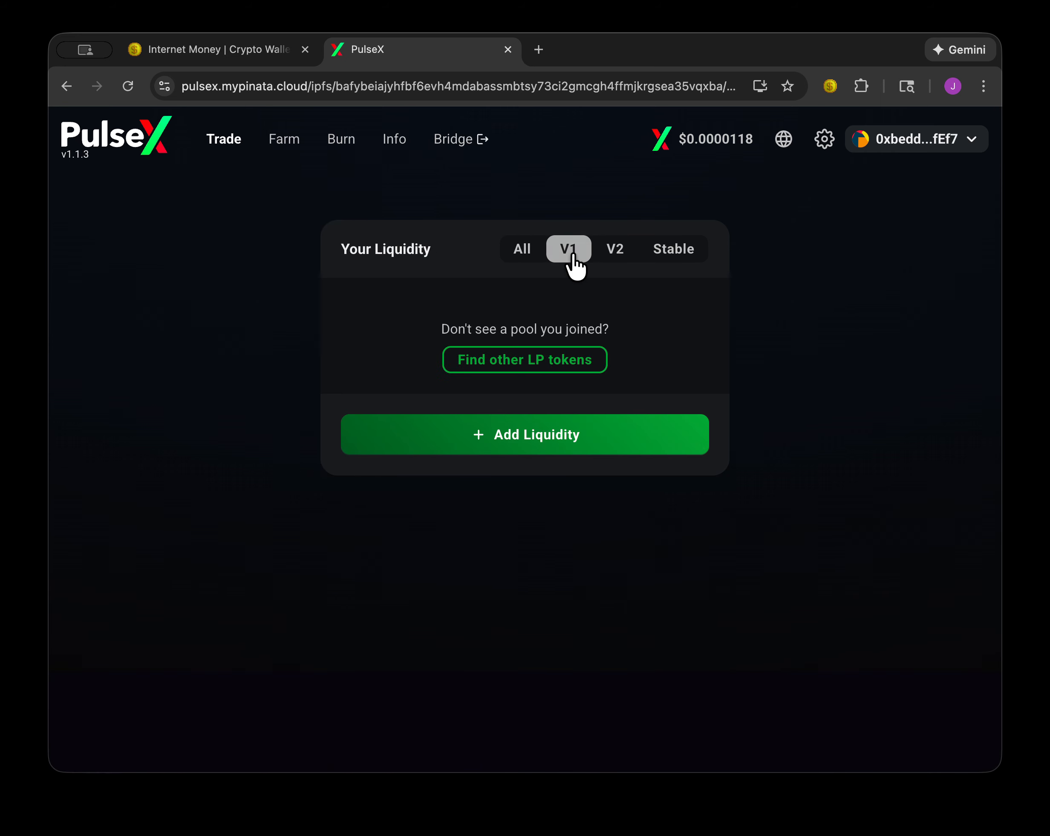
pyautogui.click(627, 252)
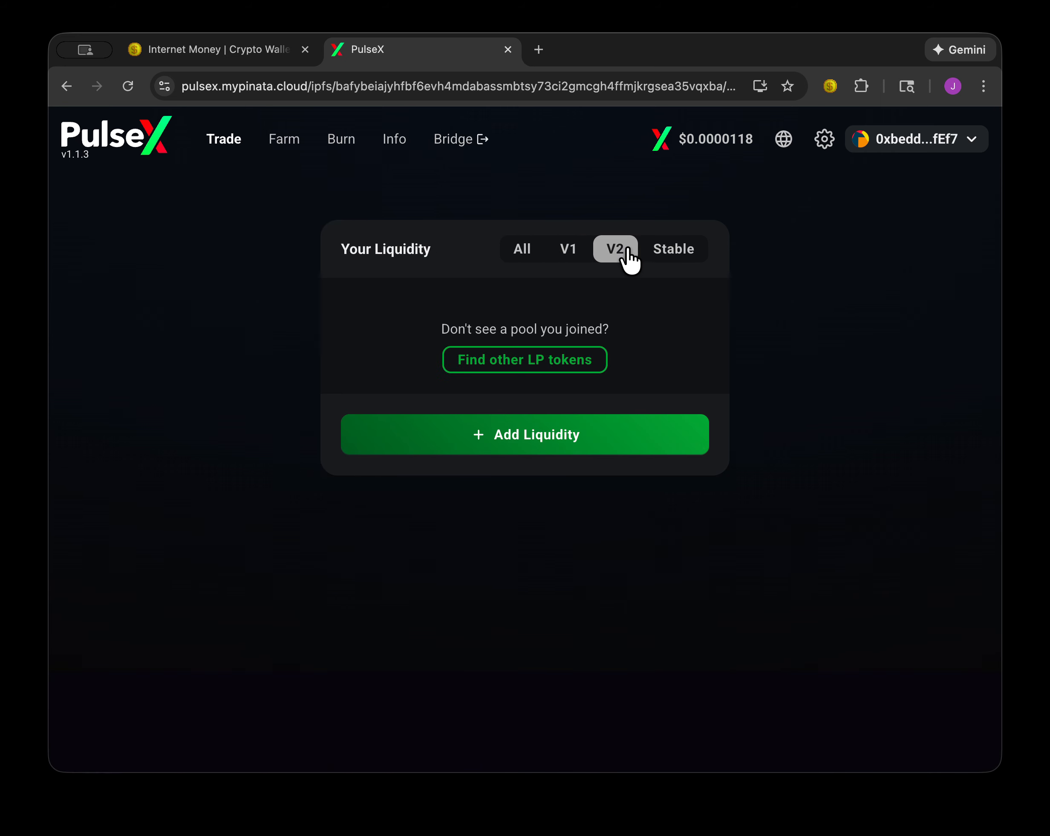
pyautogui.click(572, 250)
pyautogui.click(532, 248)
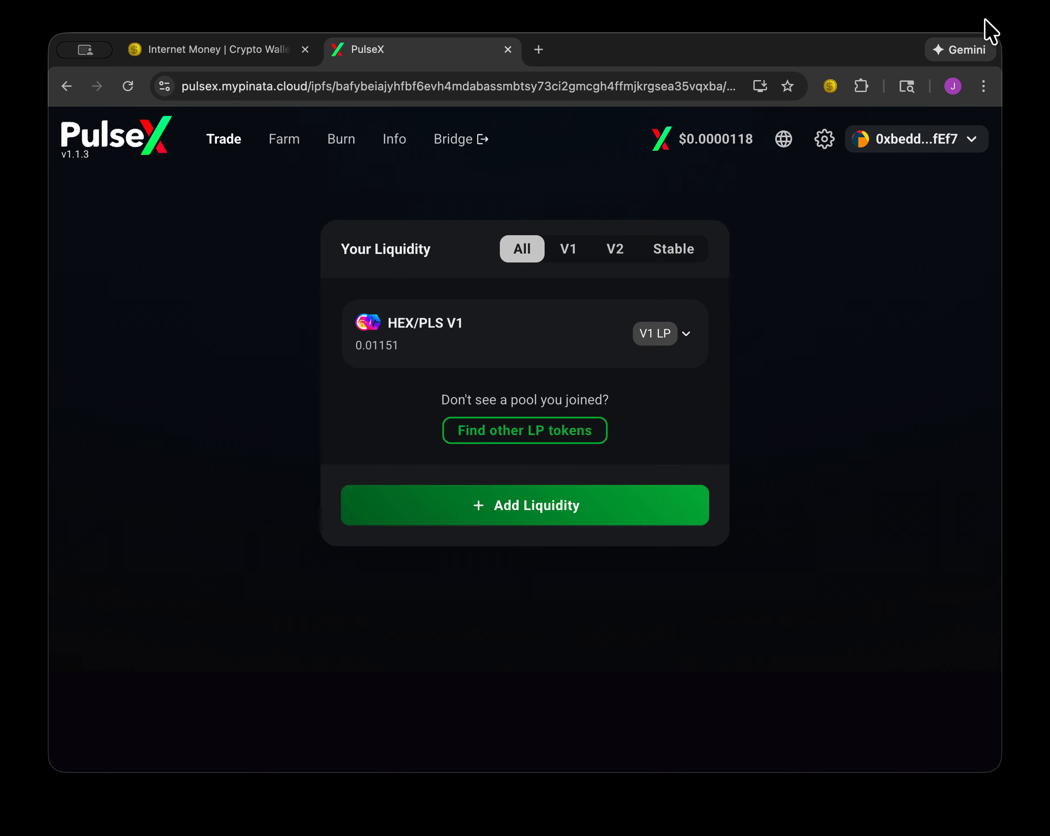
# Start removing liquidity from the HEX/PLS V1 position and set the removal amount to 100%
pyautogui.click(678, 334)
pyautogui.click(519, 492)
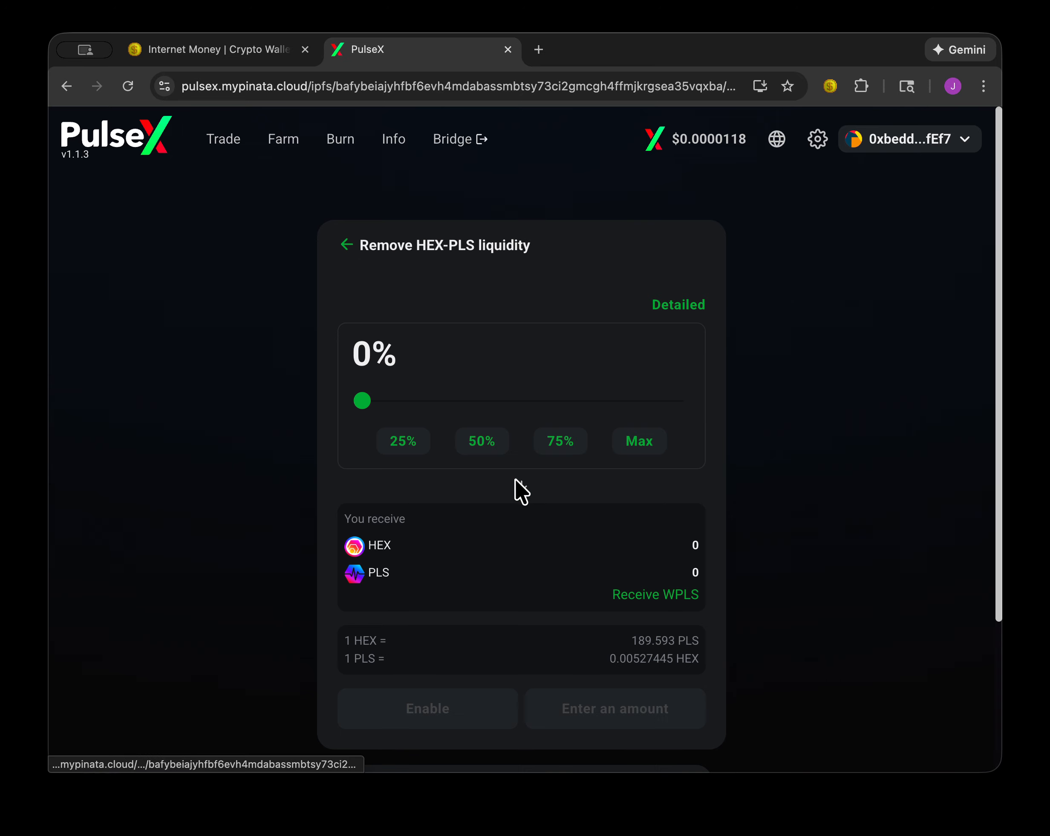
pyautogui.click(645, 443)
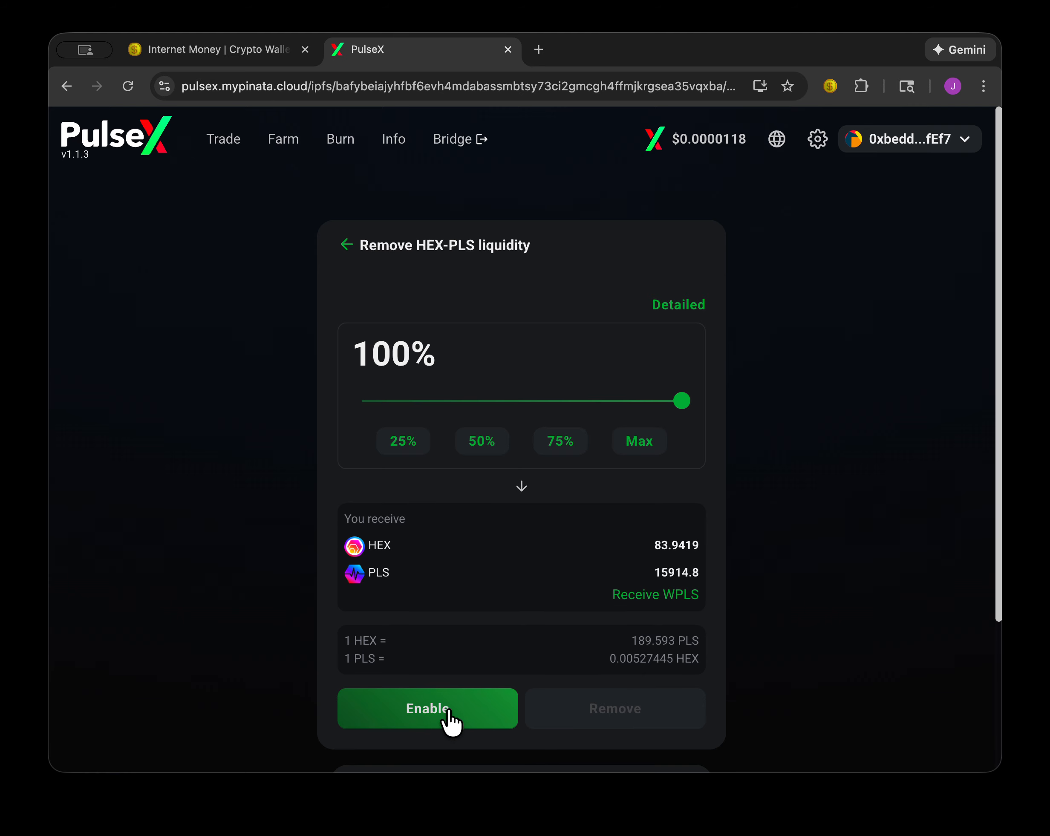
# Enable the HEX-PLS LP tokens for removal, confirm removing the liquidity into HEX and PLS, and close the submission notice
pyautogui.click(444, 706)
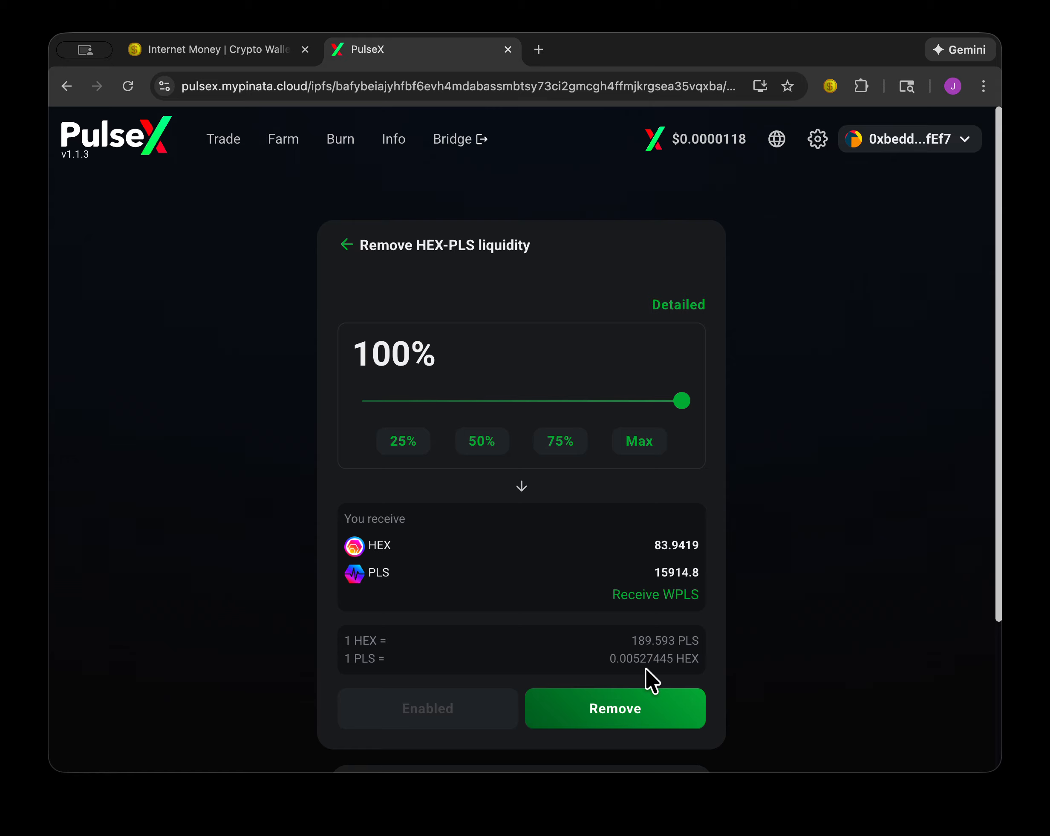
pyautogui.click(634, 712)
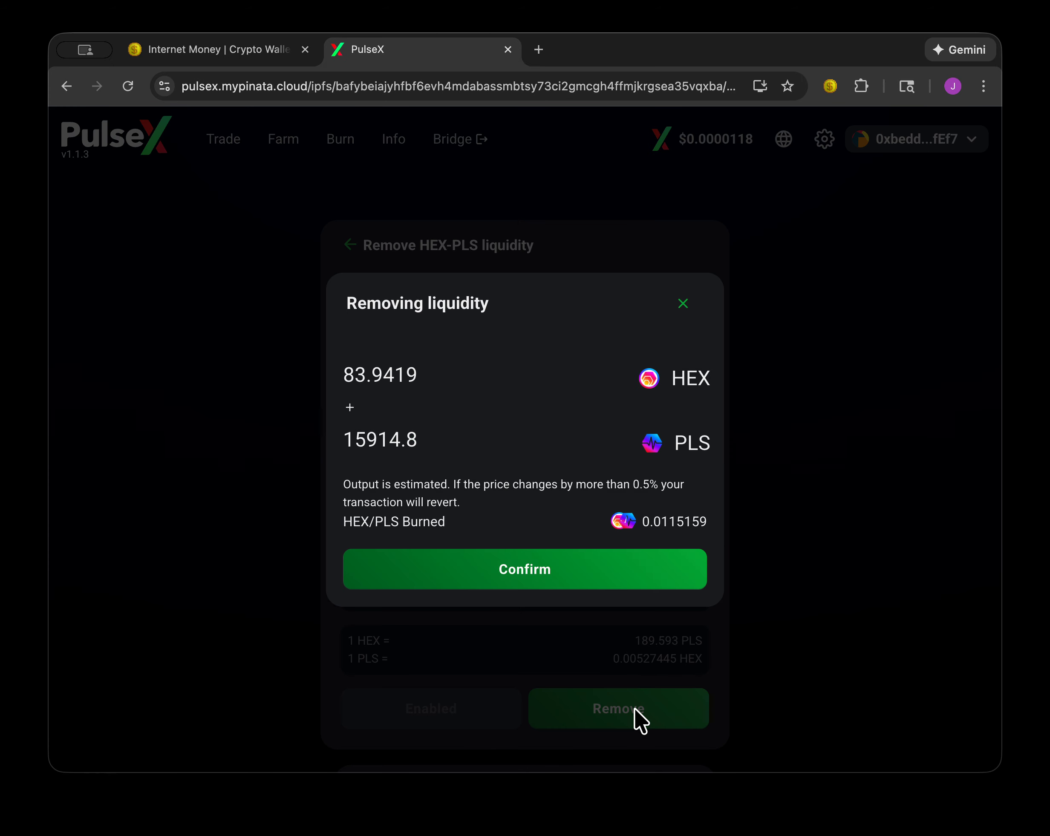
pyautogui.click(613, 570)
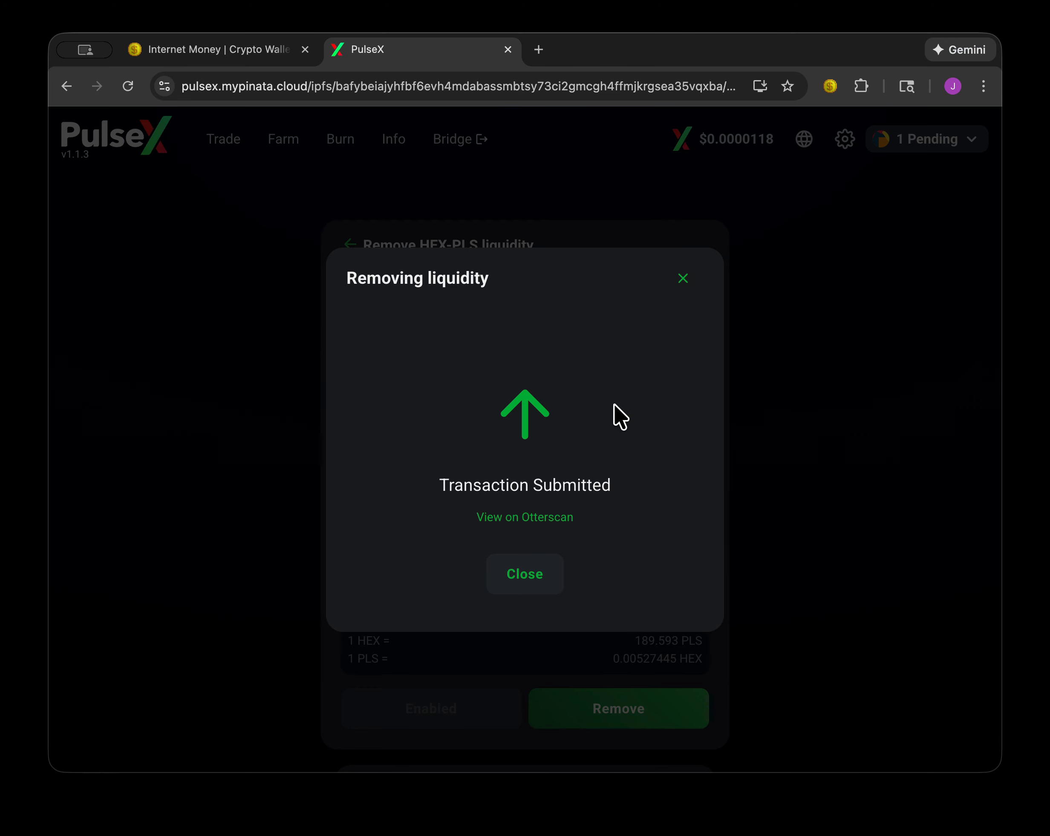
pyautogui.click(531, 578)
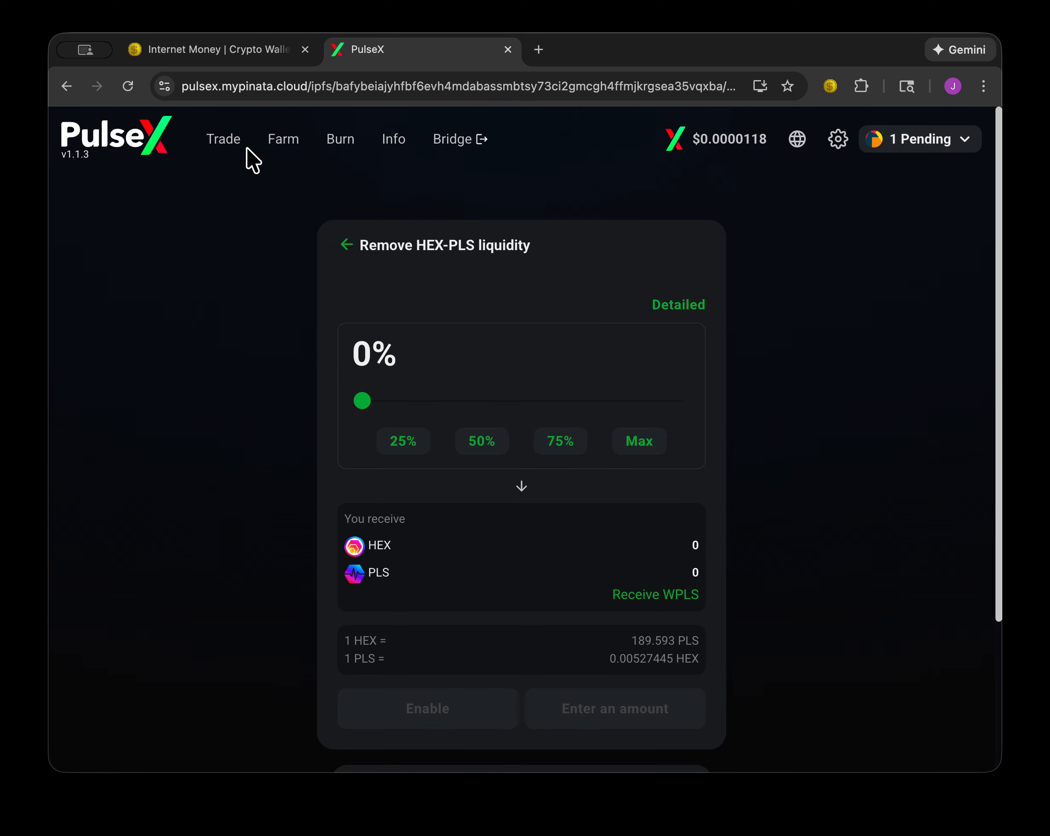
# Check the liquidity removal in the wallet's recent transactions from the exchange page, and dismiss the receipt and transaction list
pyautogui.click(222, 142)
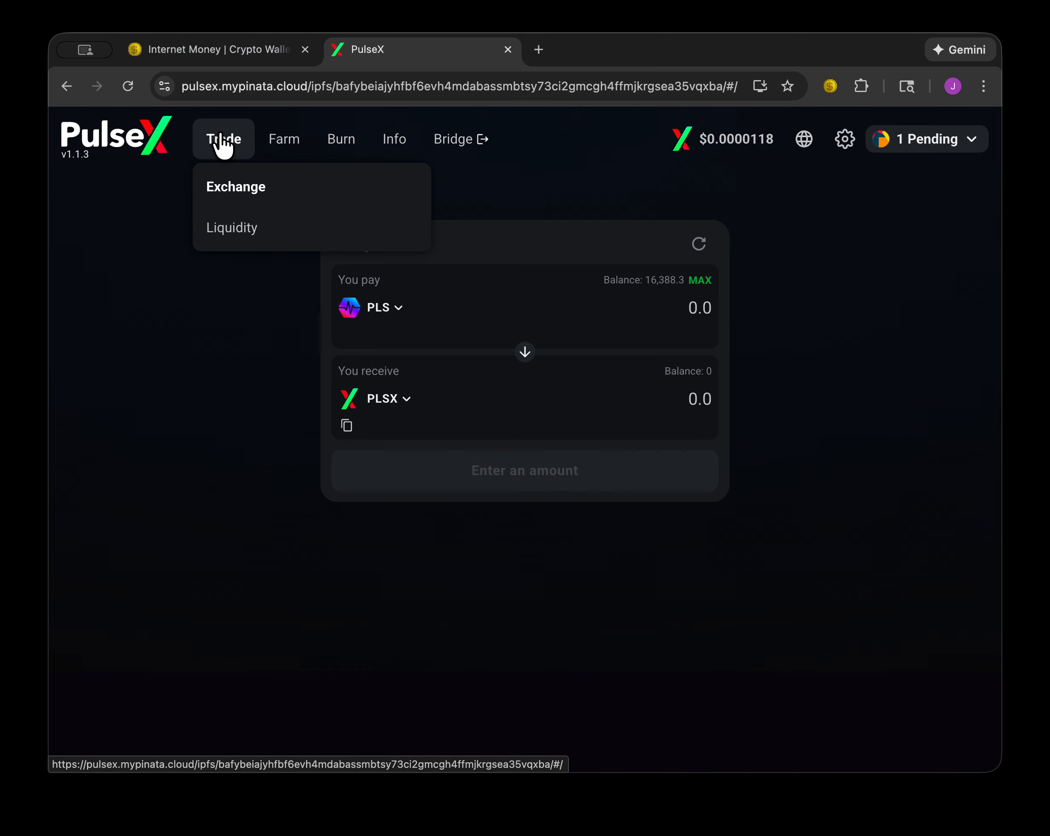
pyautogui.moveTo(920, 145)
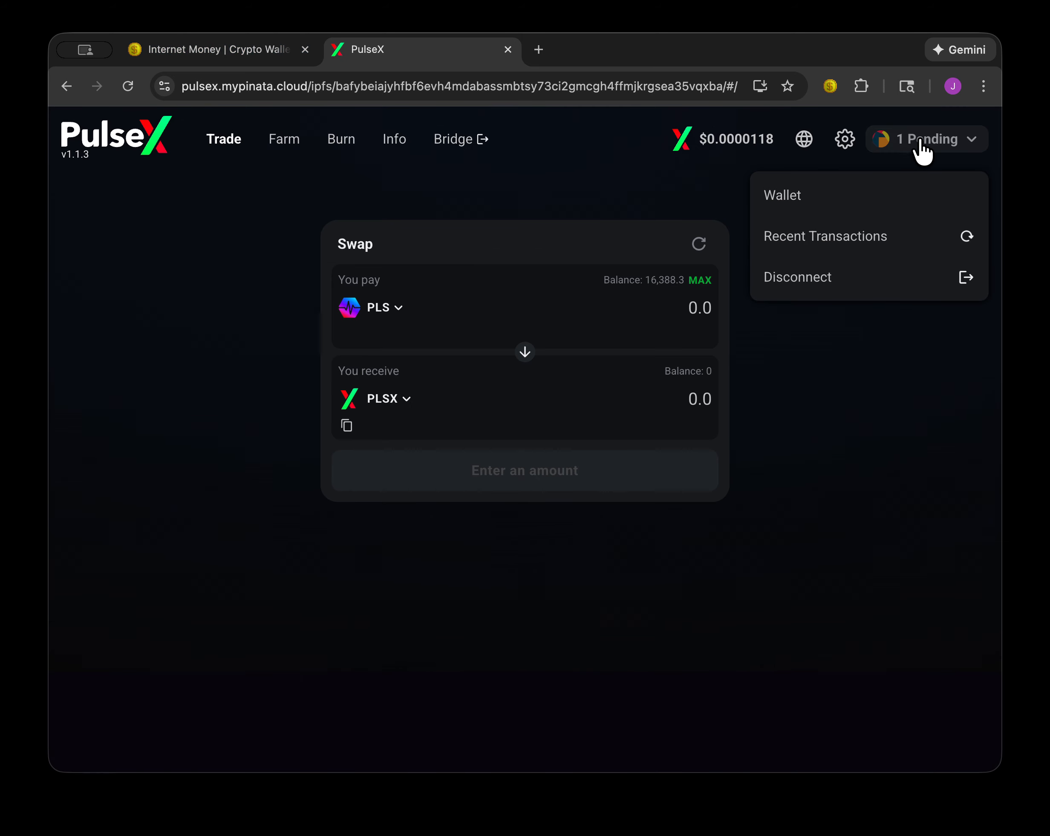
pyautogui.click(878, 235)
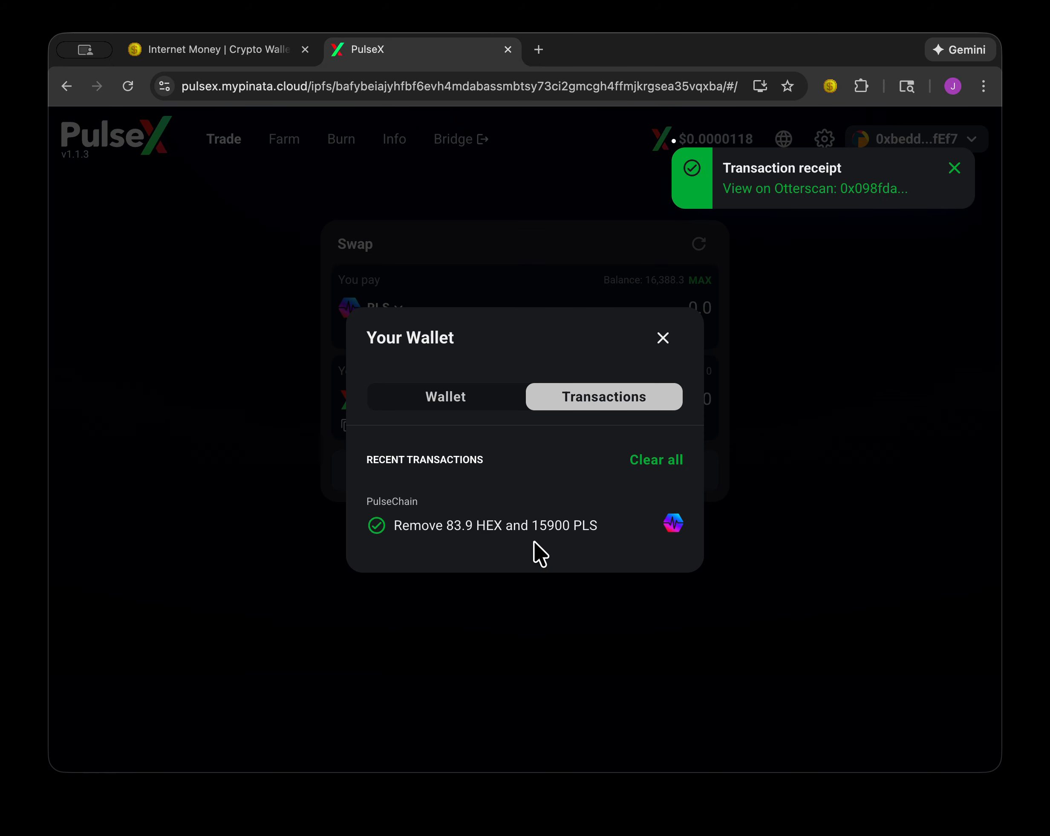
pyautogui.click(954, 171)
pyautogui.click(662, 339)
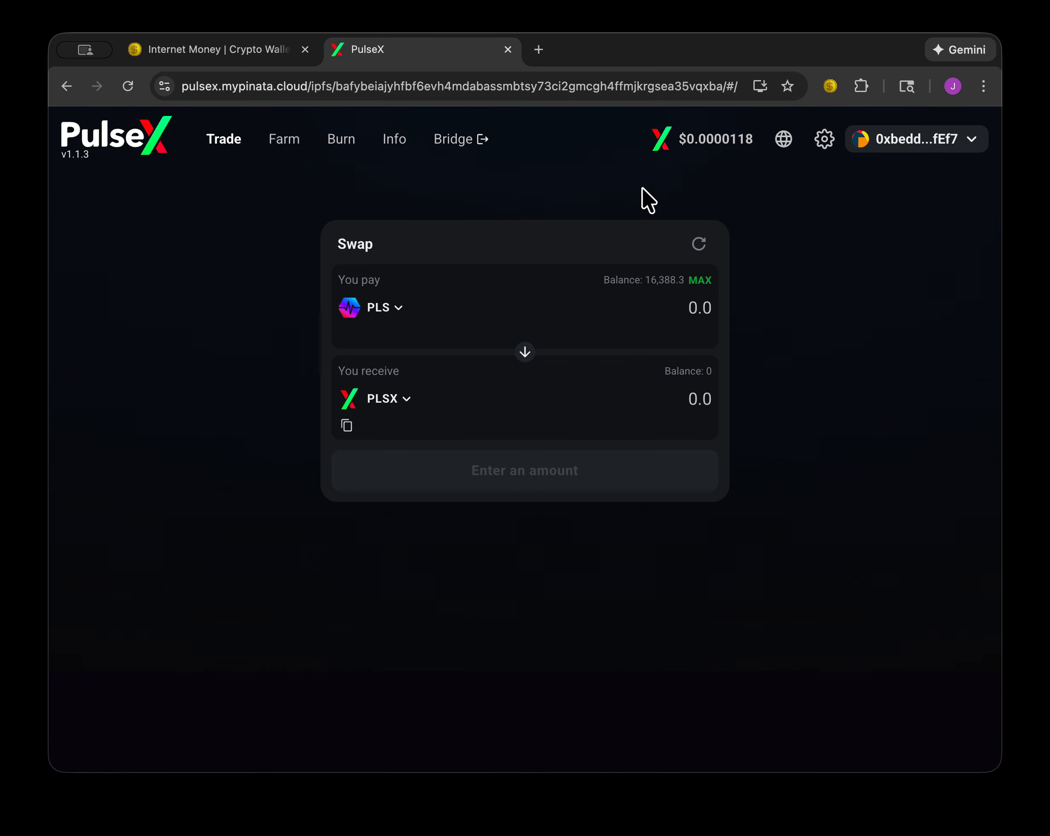
# Switch to the Internet Money wallet, reload it, open the test account and look through its PulseChain token balances
pyautogui.click(211, 51)
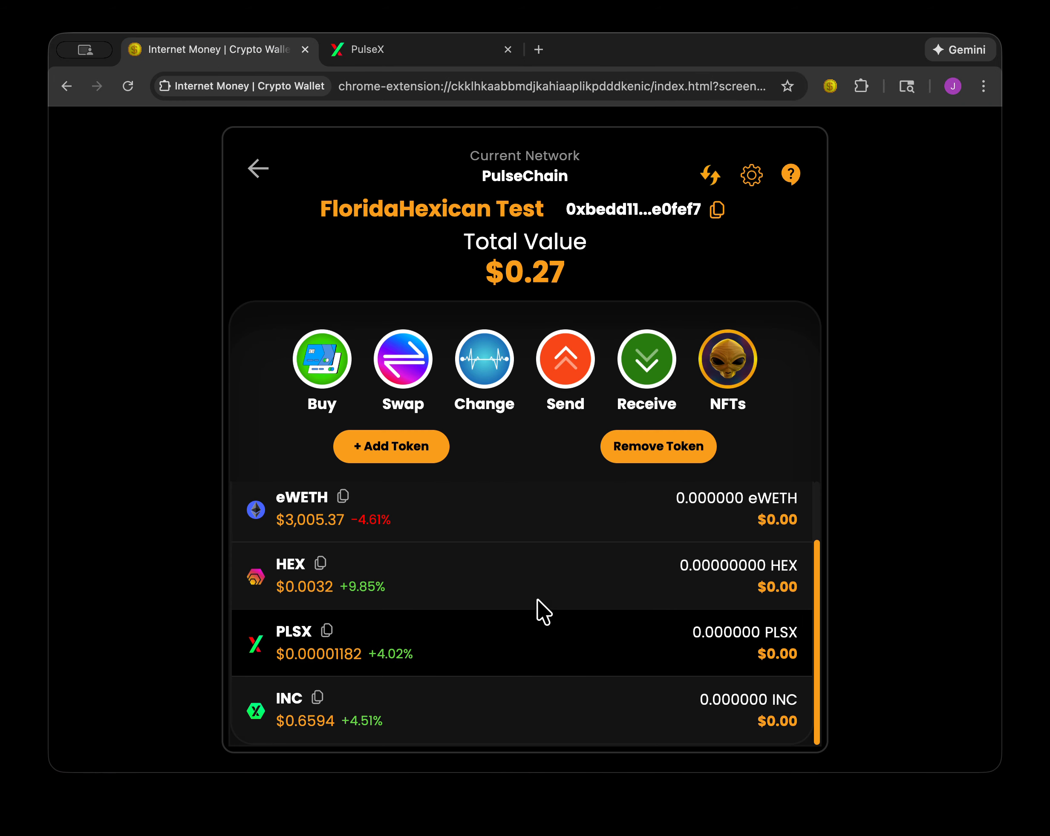
pyautogui.click(715, 87)
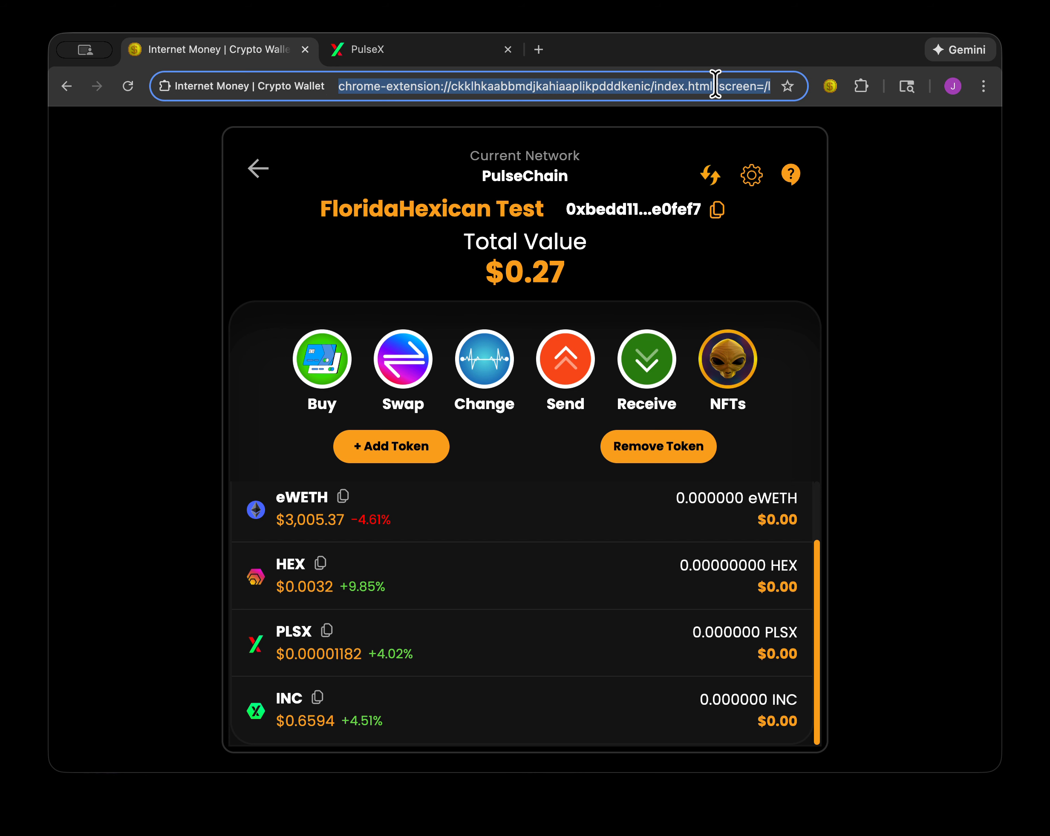
pyautogui.press('Return')
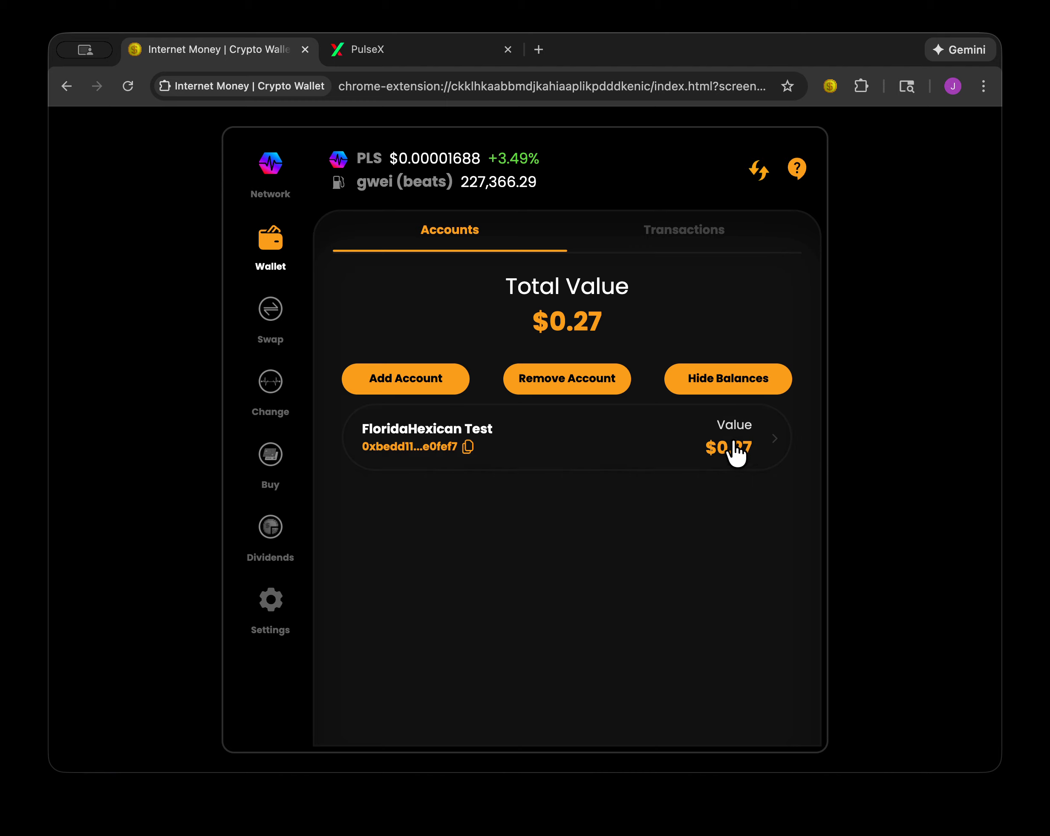
pyautogui.click(644, 439)
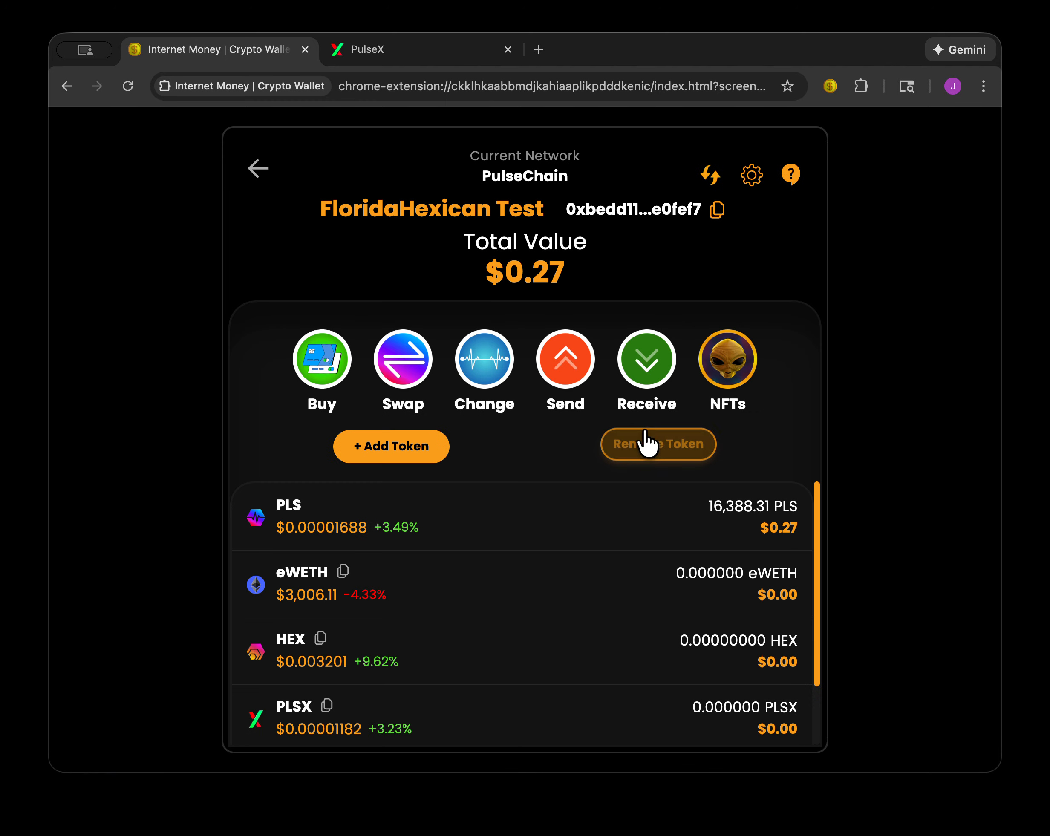
pyautogui.scroll(-1, 595, 563)
pyautogui.scroll(-1, 585, 574)
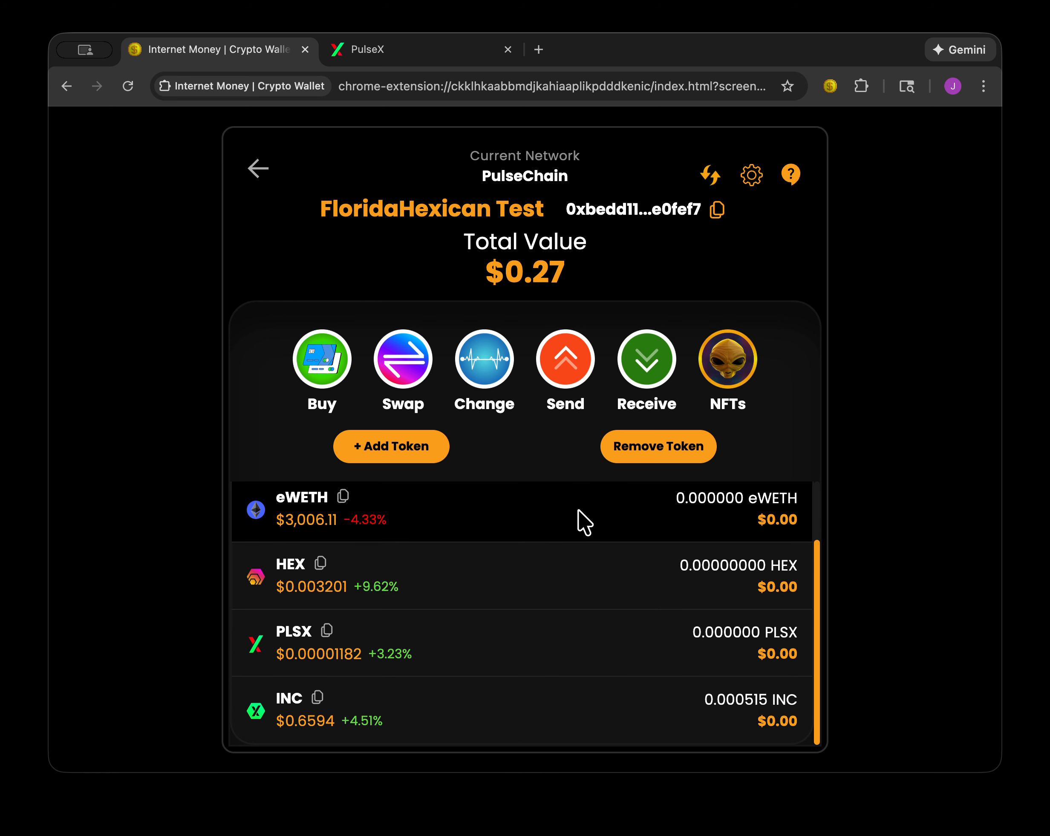
pyautogui.scroll(2, 575, 529)
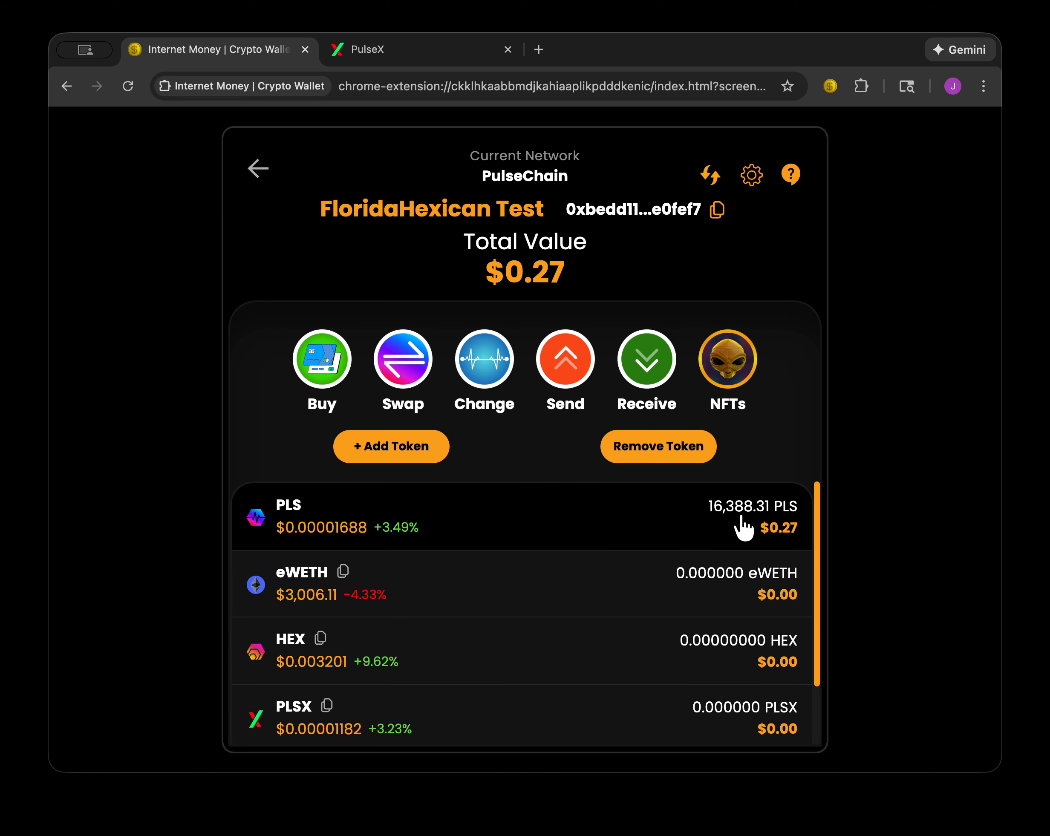
pyautogui.scroll(-2, 744, 527)
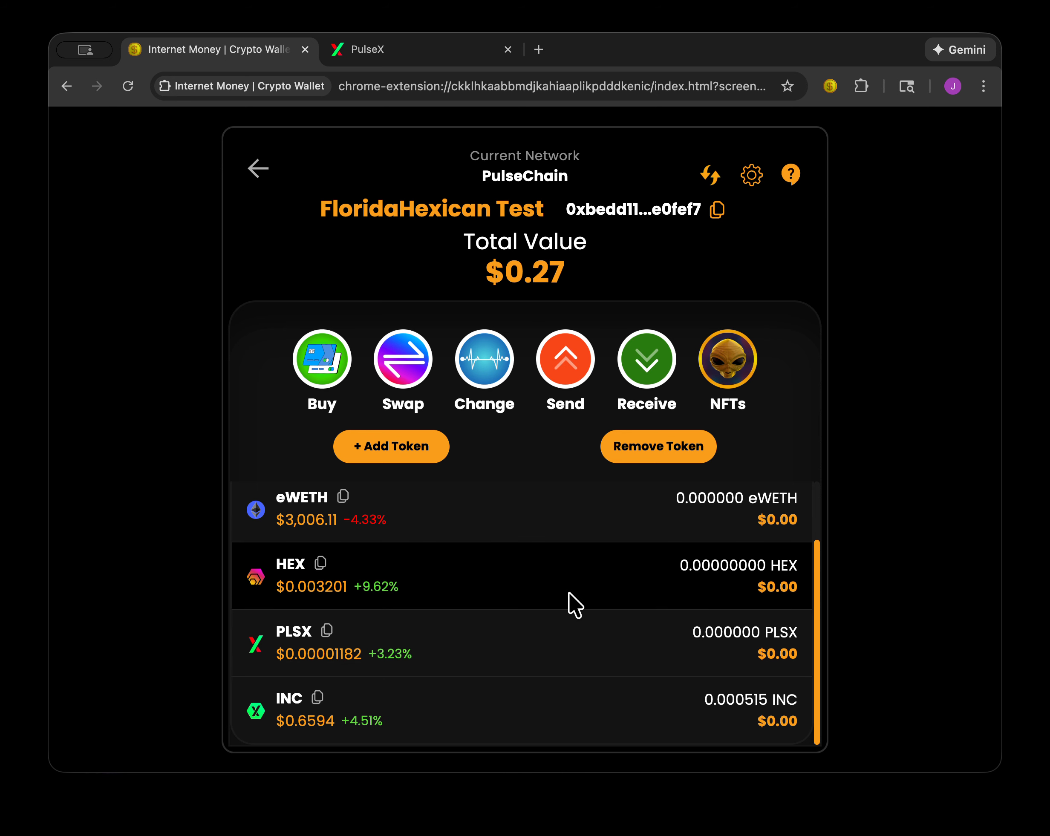
# Reload the wallet again, reopen the test account and check the PLS, HEX and INC balances
pyautogui.click(435, 94)
pyautogui.press('Return')
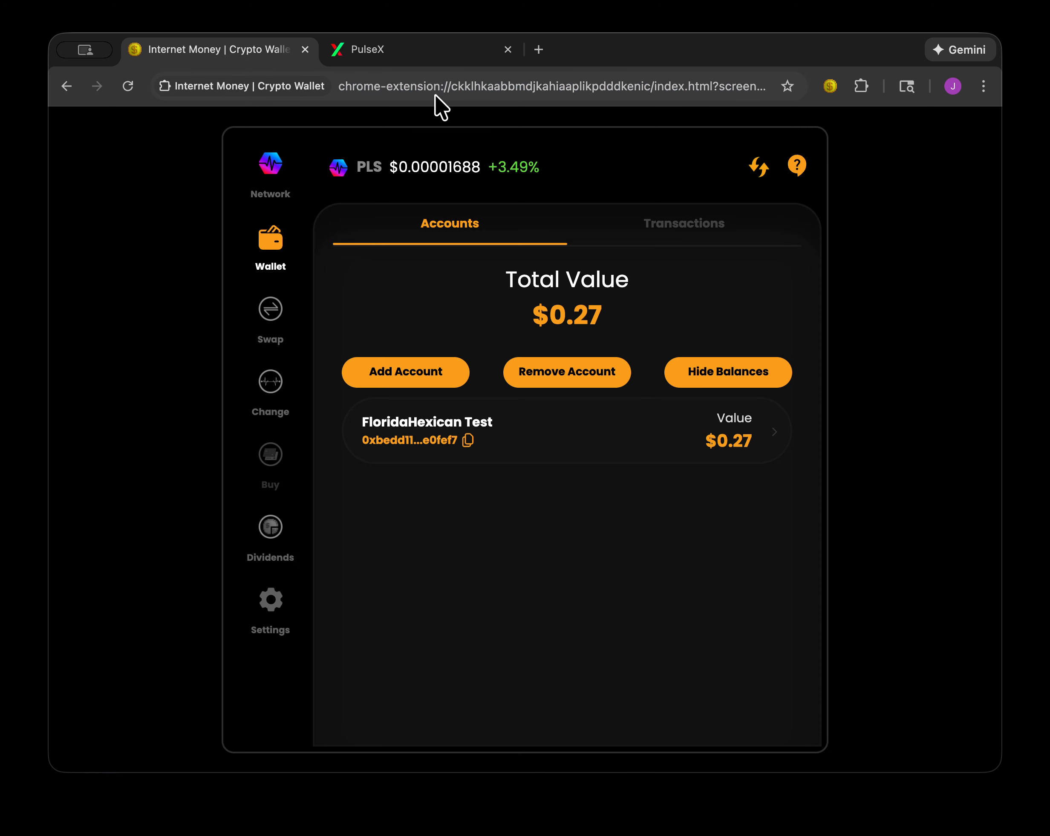
pyautogui.click(734, 448)
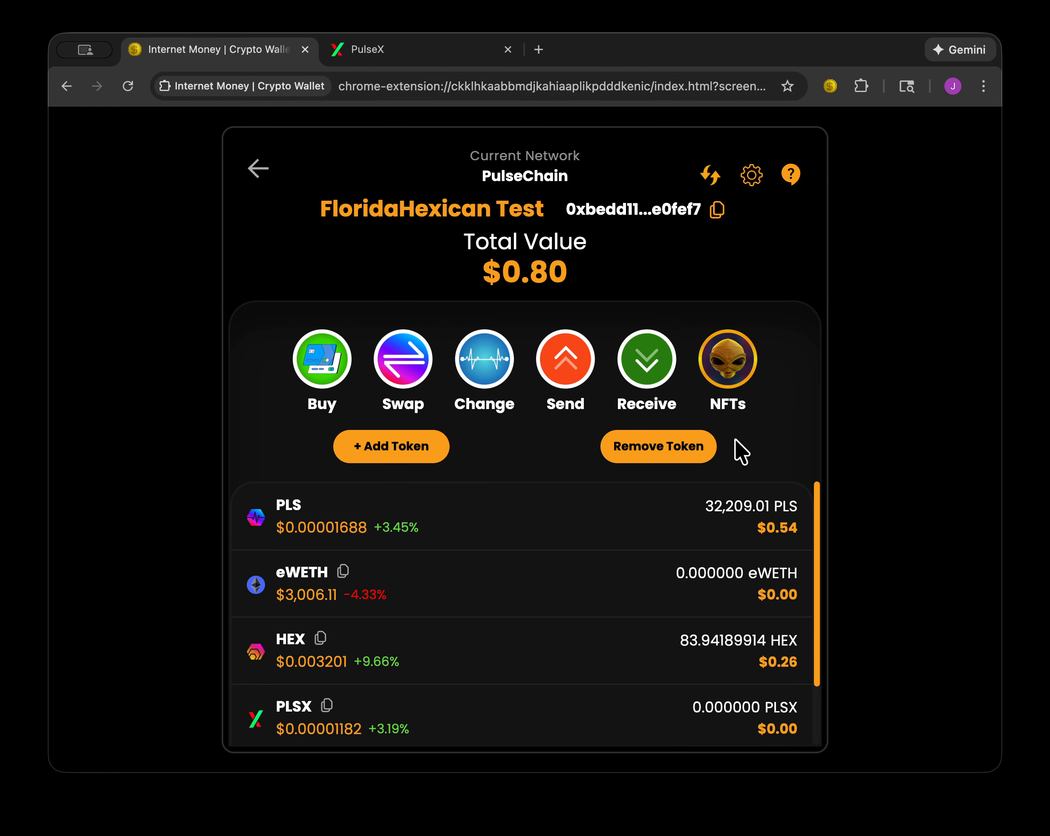
pyautogui.scroll(-2, 568, 519)
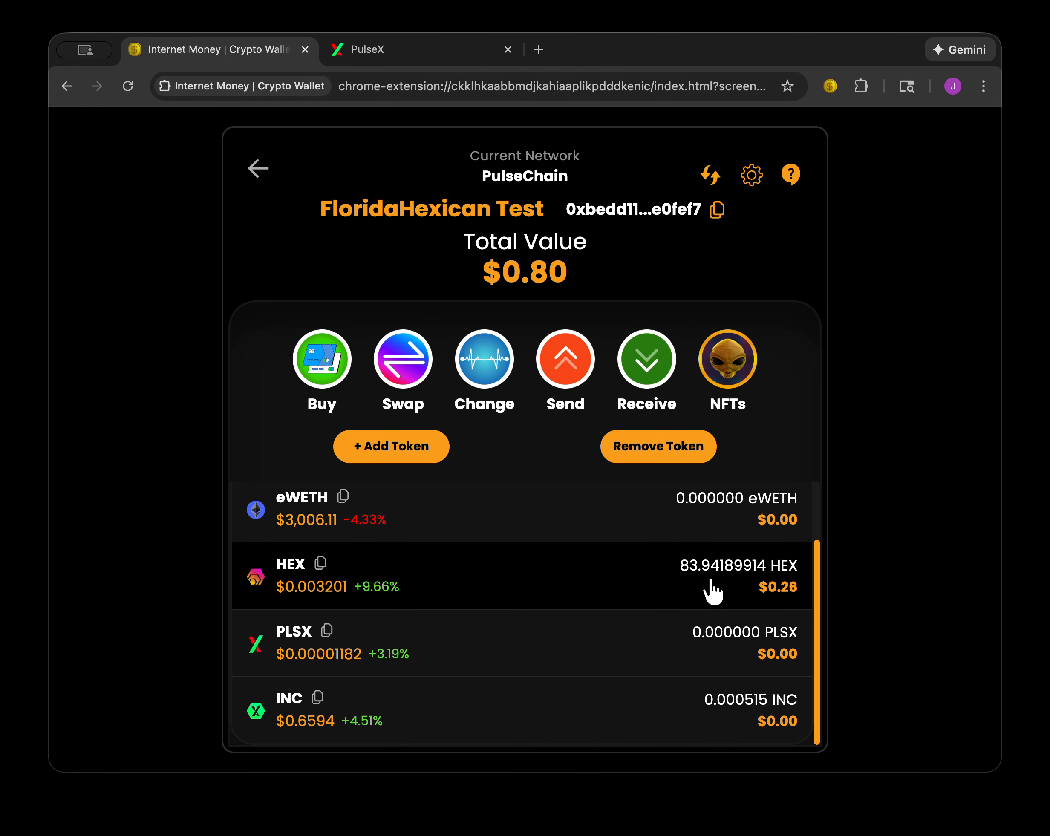
pyautogui.scroll(2, 688, 588)
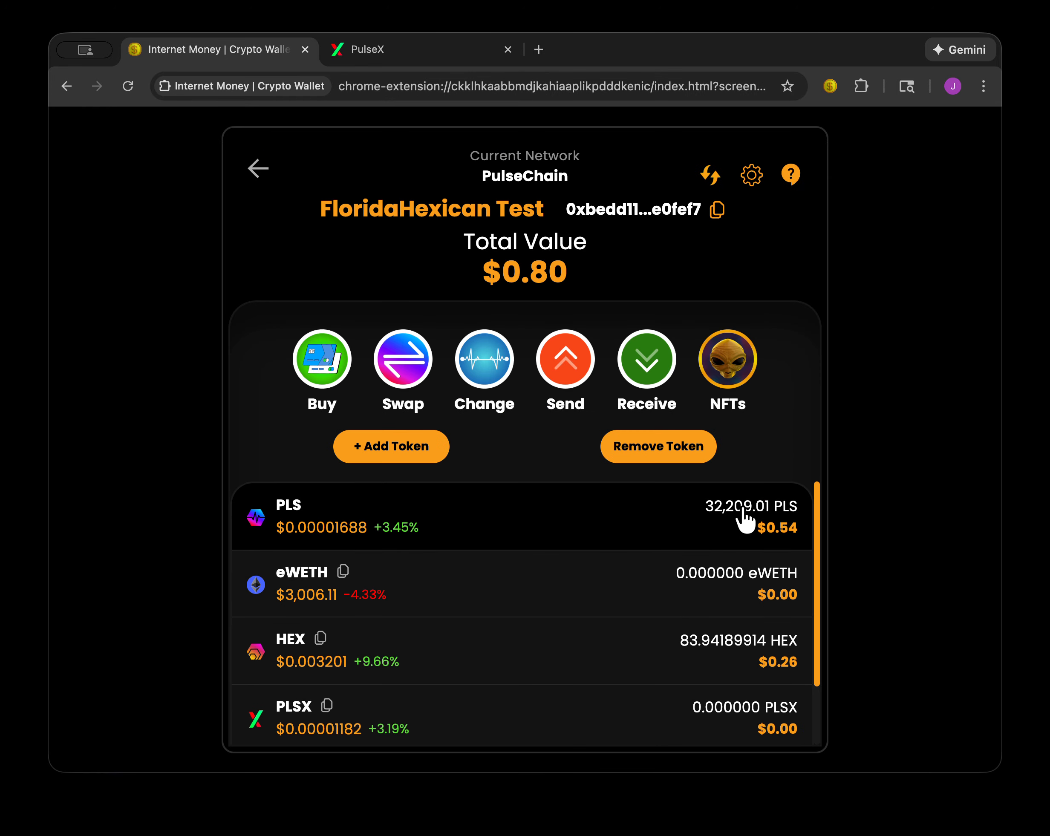
pyautogui.scroll(-2, 626, 587)
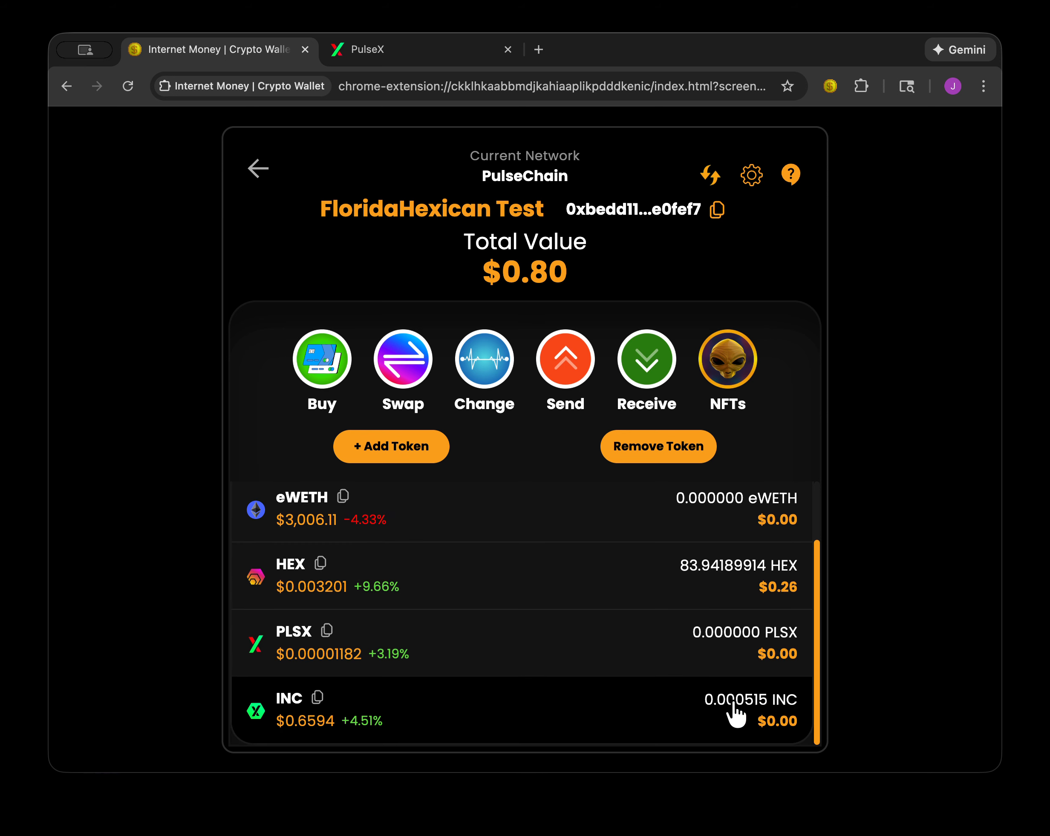